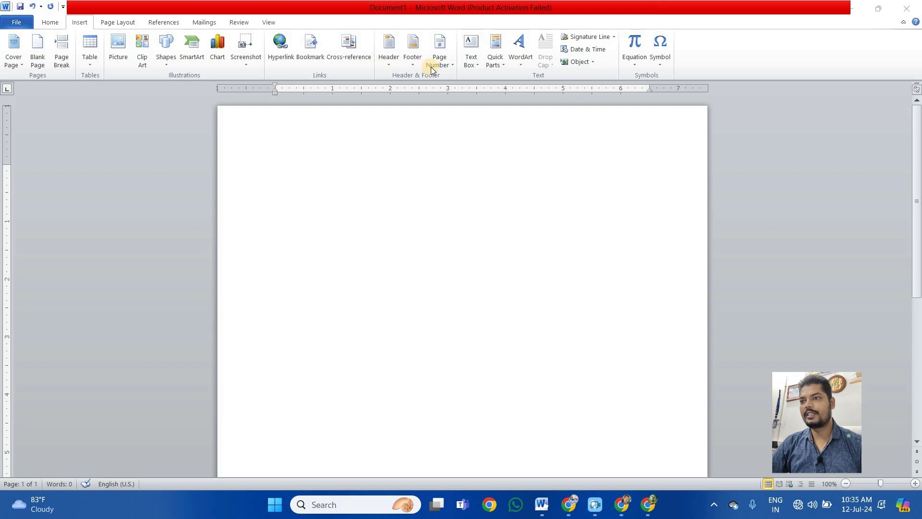
Fill the blank document with sample paragraphs using the =rand() function.
{"action": "left_click", "coordinate": [340, 173]}
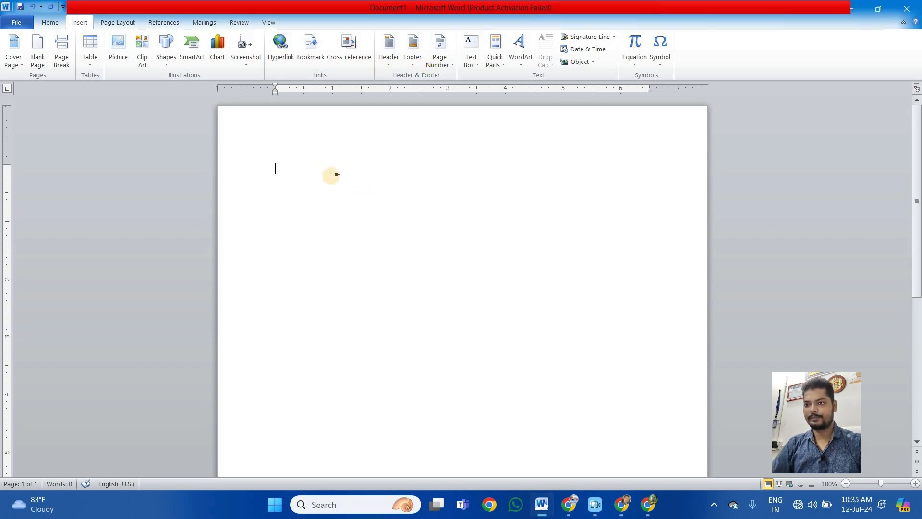
{"action": "type", "text": "="}
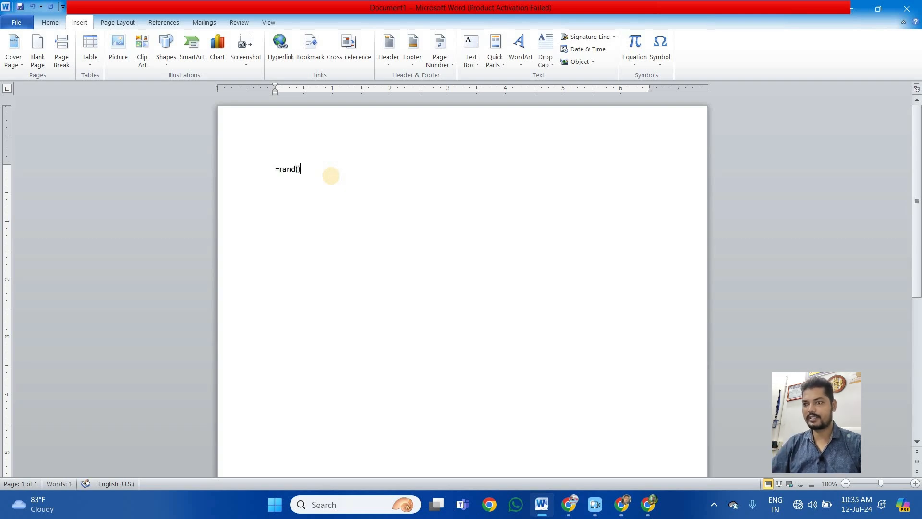
{"action": "type", "text": "rand()"}
{"action": "key", "text": "Return"}
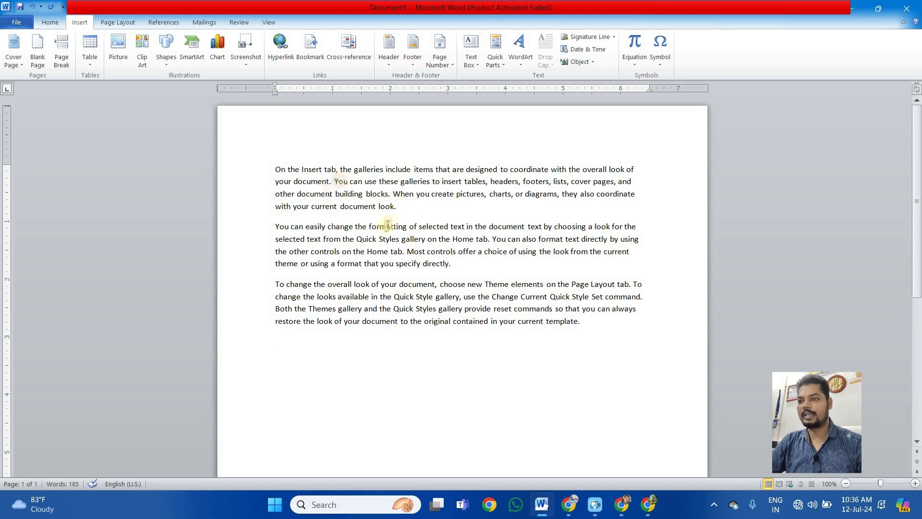
Start a hyperlink on the word "look." ending the first paragraph and check the Documents folder for a target.
{"action": "left_click_drag", "start_coordinate": [378, 207], "coordinate": [396, 207]}
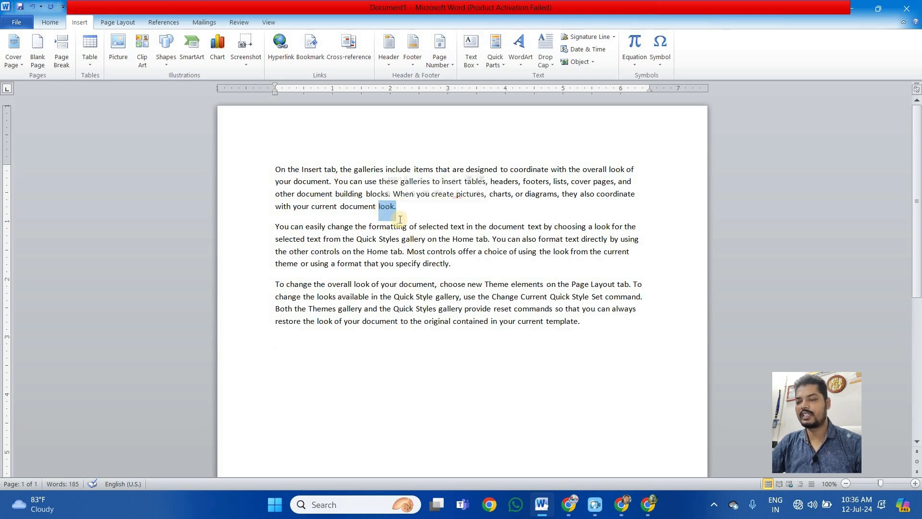
{"action": "left_click", "coordinate": [422, 211]}
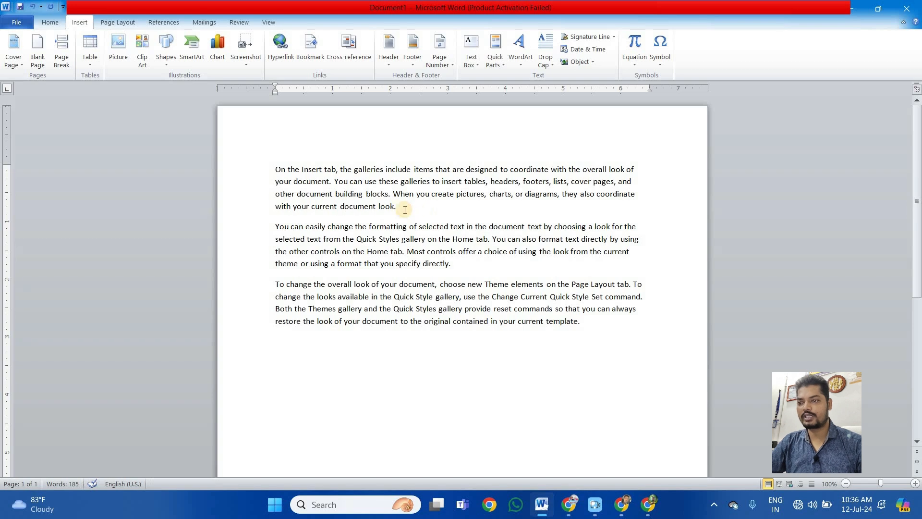
{"action": "left_click_drag", "start_coordinate": [397, 208], "coordinate": [383, 208]}
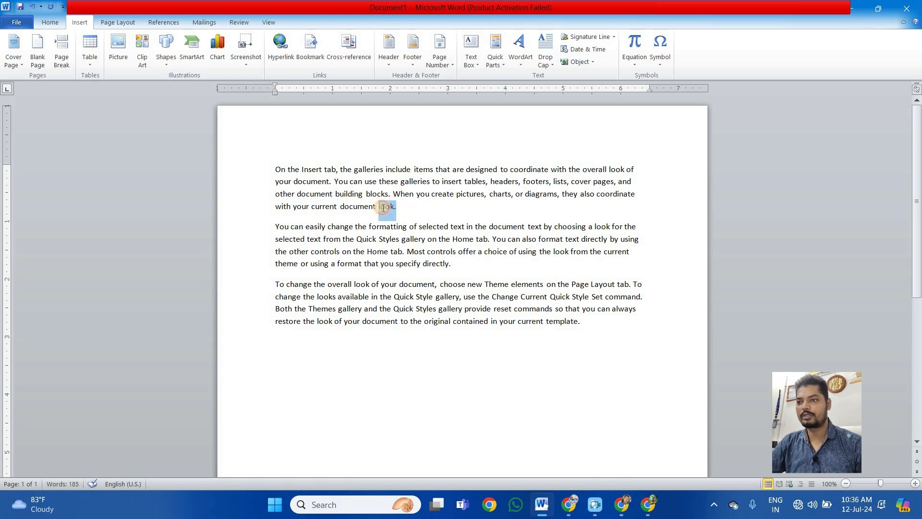
{"action": "left_click", "coordinate": [275, 51]}
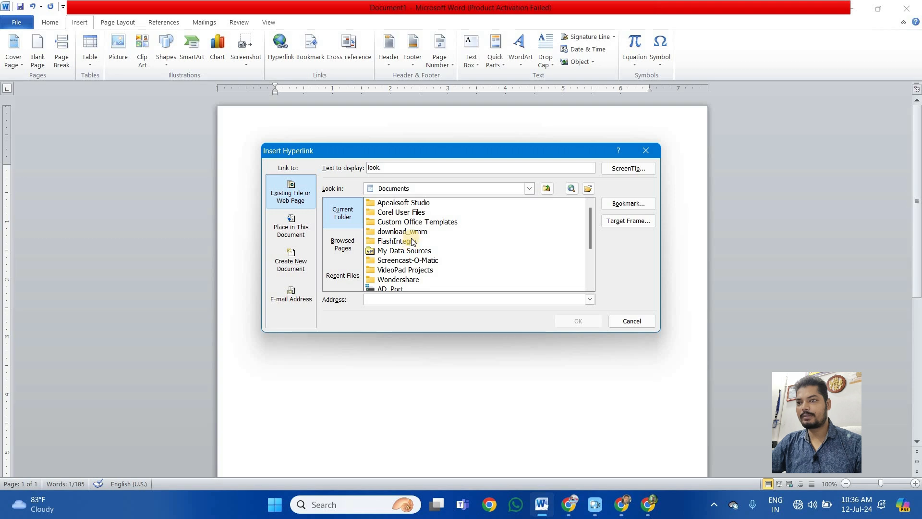
{"action": "scroll", "coordinate": [411, 235], "scroll_direction": "down", "scroll_amount": 3}
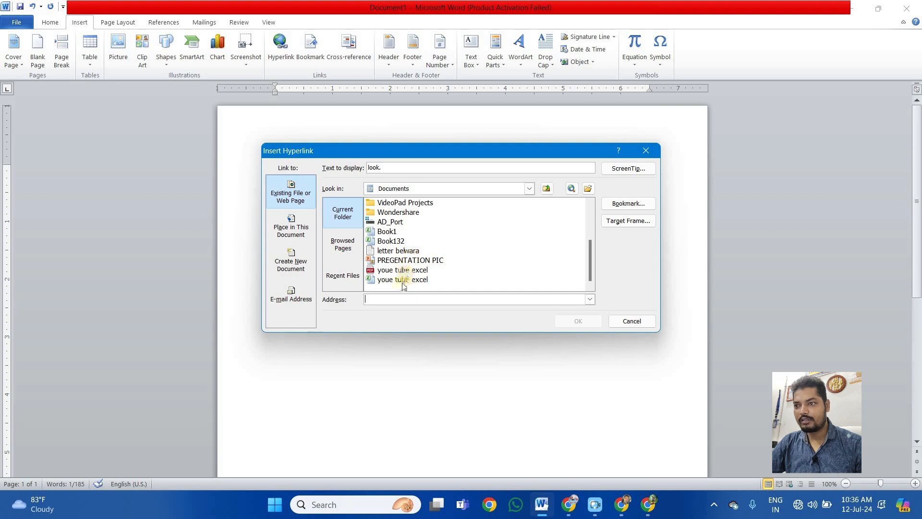
{"action": "scroll", "coordinate": [404, 284], "scroll_direction": "up", "scroll_amount": 3}
{"action": "scroll", "coordinate": [403, 274], "scroll_direction": "down", "scroll_amount": 3}
{"action": "scroll", "coordinate": [404, 267], "scroll_direction": "up", "scroll_amount": 3}
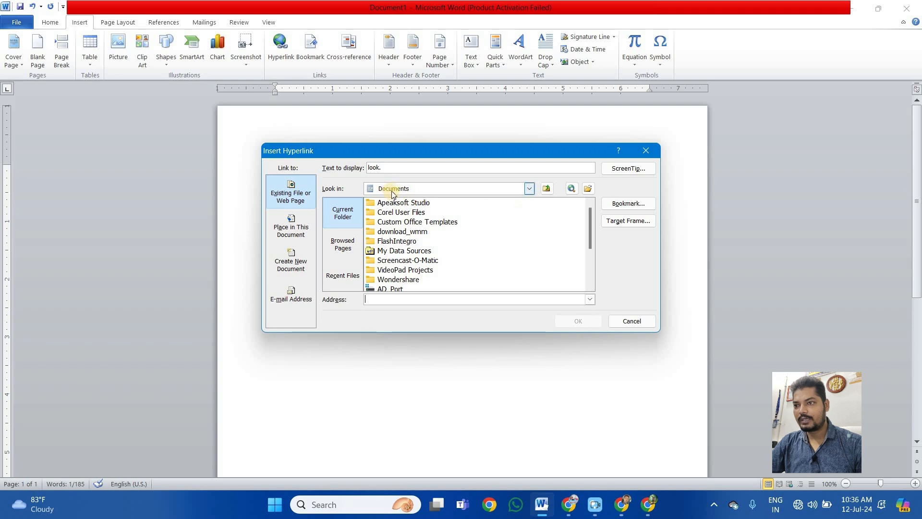
Browse the available link locations and list the folders on New Volume (E:).
{"action": "left_click", "coordinate": [530, 188]}
{"action": "scroll", "coordinate": [463, 228], "scroll_direction": "down", "scroll_amount": 3}
{"action": "scroll", "coordinate": [463, 240], "scroll_direction": "down", "scroll_amount": 3}
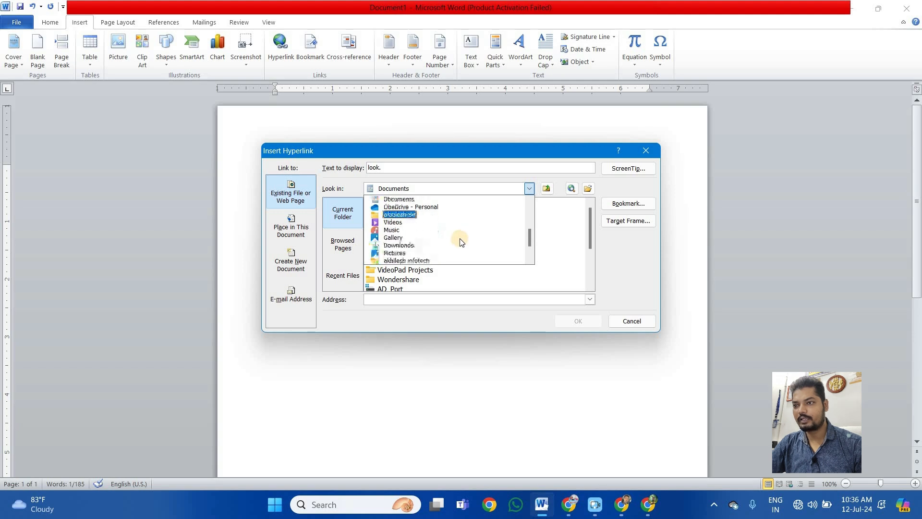
{"action": "scroll", "coordinate": [449, 246], "scroll_direction": "up", "scroll_amount": 2}
{"action": "scroll", "coordinate": [448, 247], "scroll_direction": "up", "scroll_amount": 1}
{"action": "scroll", "coordinate": [447, 248], "scroll_direction": "down", "scroll_amount": 4}
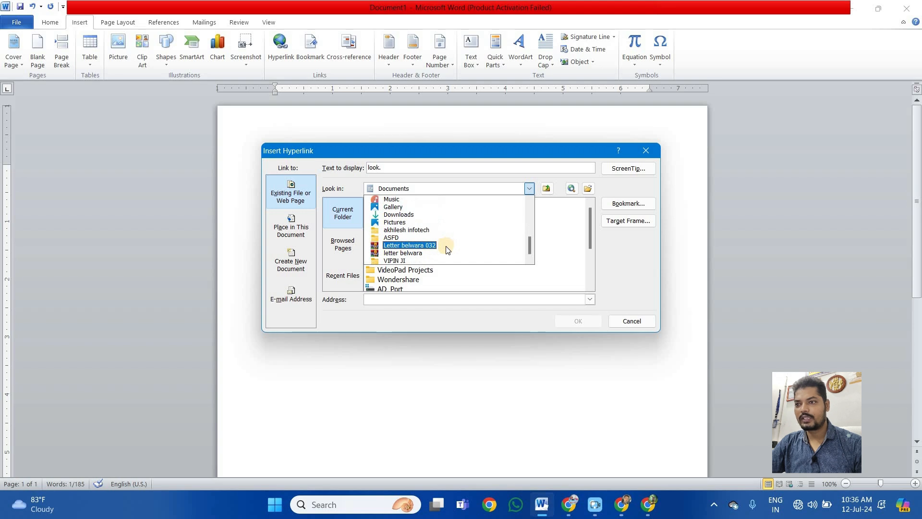
{"action": "scroll", "coordinate": [440, 242], "scroll_direction": "up", "scroll_amount": 3}
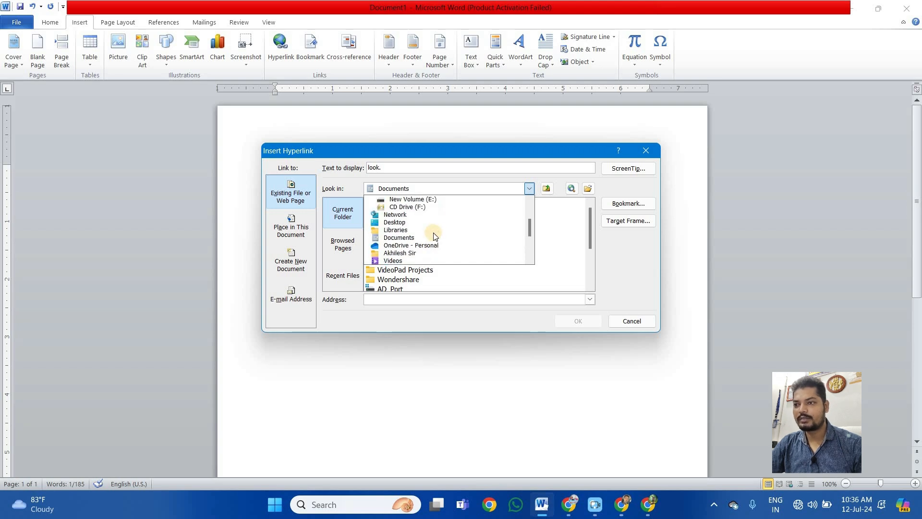
{"action": "scroll", "coordinate": [431, 221], "scroll_direction": "up", "scroll_amount": 1}
{"action": "left_click", "coordinate": [429, 214]}
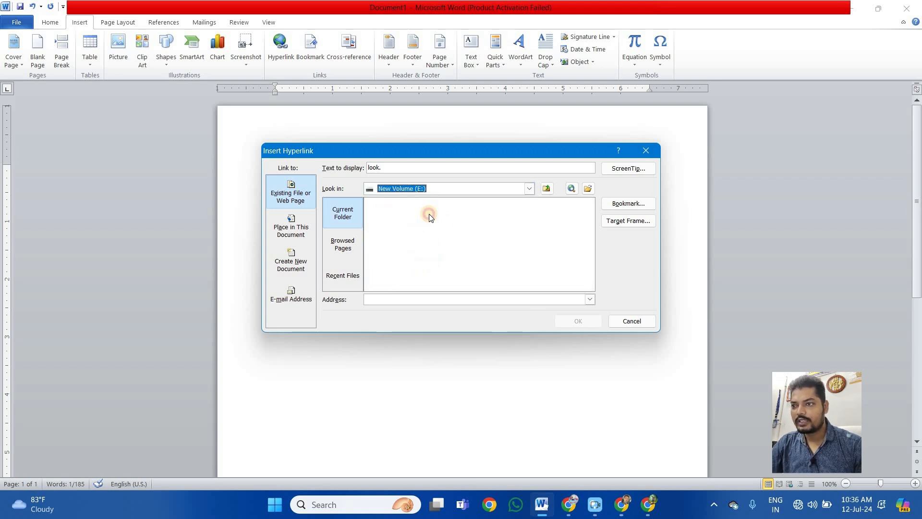
{"action": "left_click", "coordinate": [529, 189]}
{"action": "scroll", "coordinate": [454, 239], "scroll_direction": "down", "scroll_amount": 5}
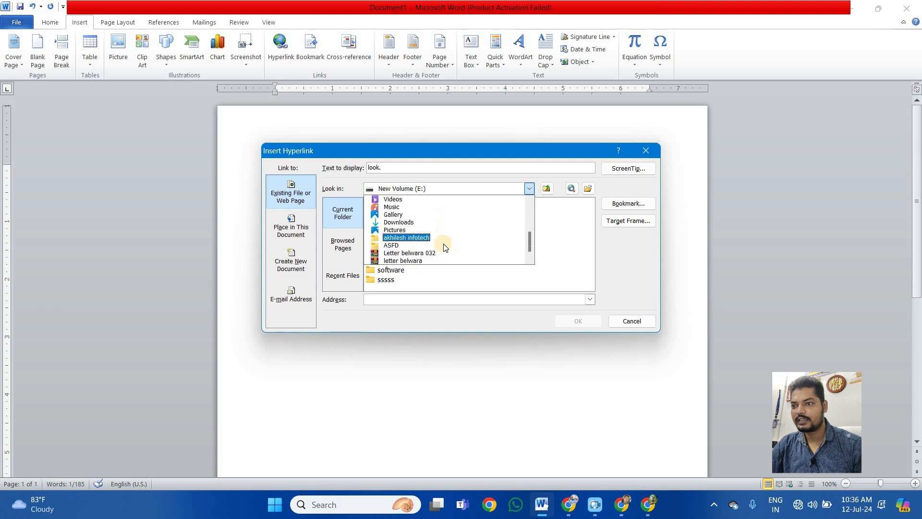
{"action": "scroll", "coordinate": [438, 226], "scroll_direction": "up", "scroll_amount": 2}
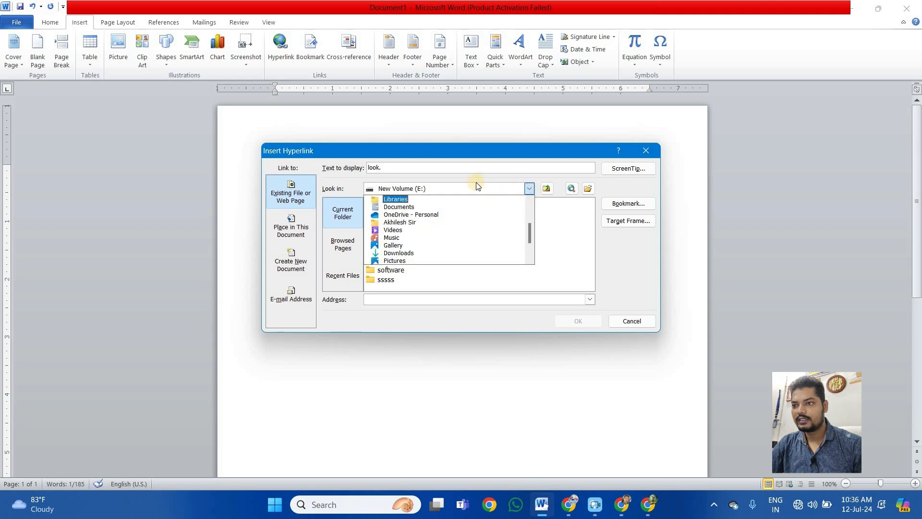
{"action": "left_click", "coordinate": [529, 188]}
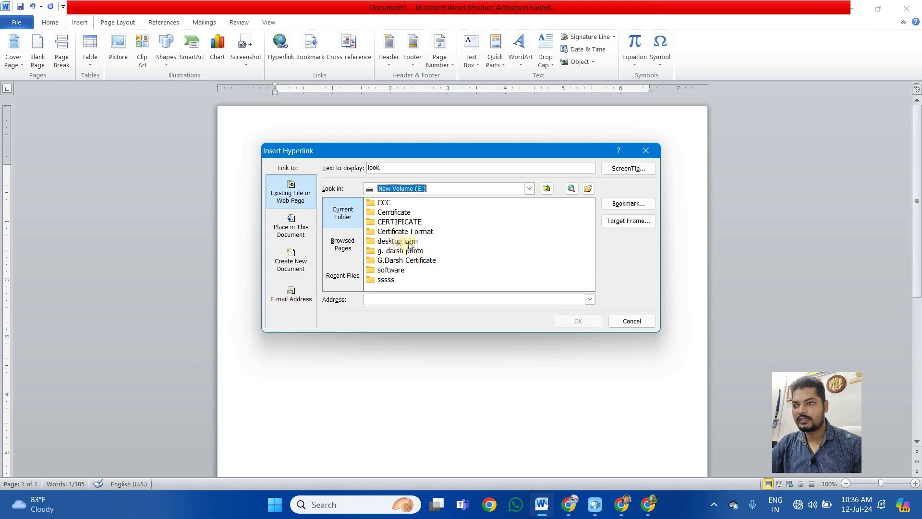
Look through the files in the CCC folder and check the ASFD folder for a link target.
{"action": "double_click", "coordinate": [393, 205]}
{"action": "scroll", "coordinate": [418, 245], "scroll_direction": "down", "scroll_amount": 8}
{"action": "scroll", "coordinate": [423, 262], "scroll_direction": "down", "scroll_amount": 5}
{"action": "scroll", "coordinate": [425, 254], "scroll_direction": "up", "scroll_amount": 10}
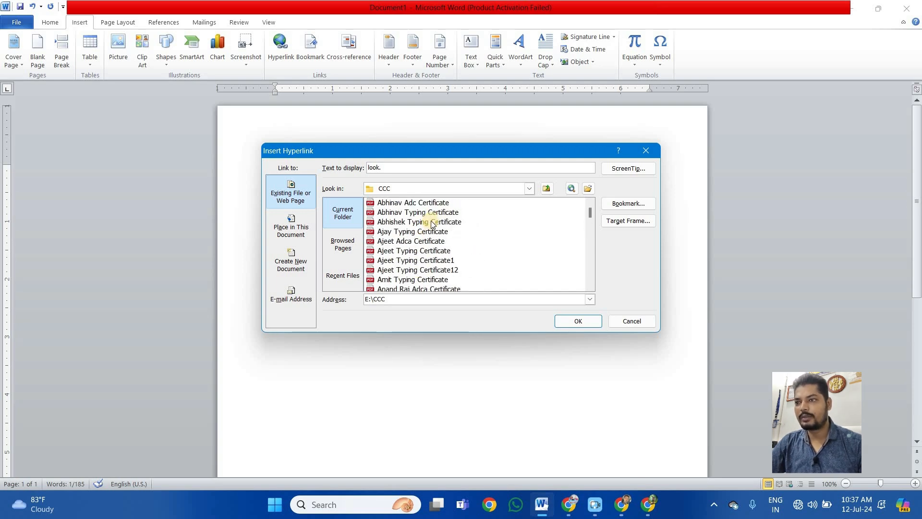
{"action": "left_click", "coordinate": [528, 188]}
{"action": "scroll", "coordinate": [421, 247], "scroll_direction": "down", "scroll_amount": 5}
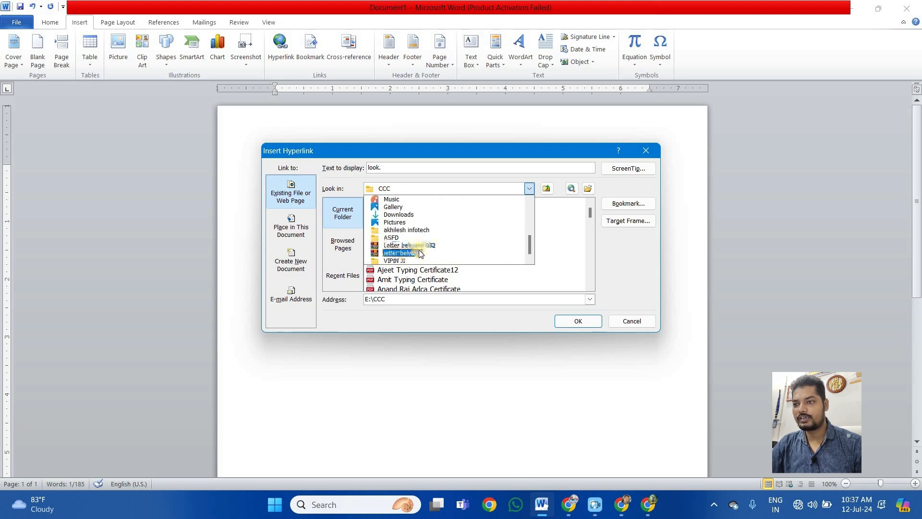
{"action": "left_click", "coordinate": [402, 237]}
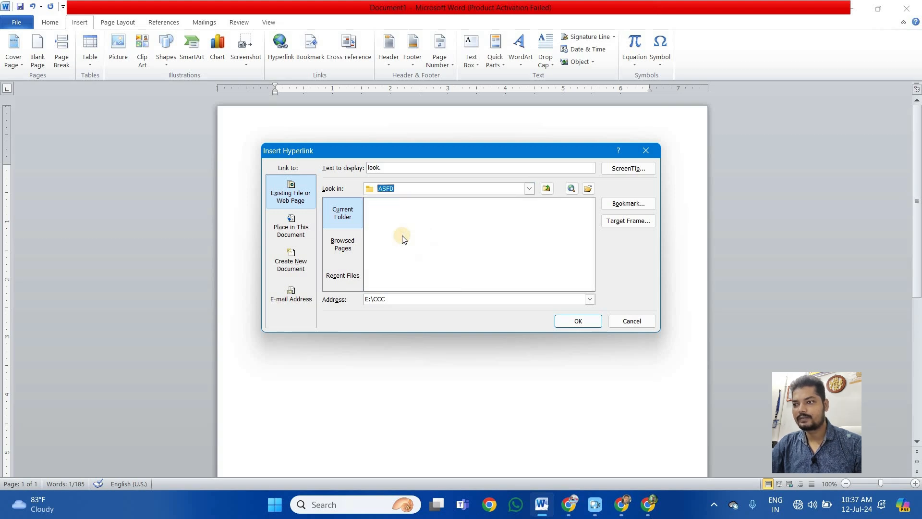
Link "look." to the Documents folder listed under Desktop and insert the hyperlink.
{"action": "left_click", "coordinate": [530, 189]}
{"action": "scroll", "coordinate": [413, 245], "scroll_direction": "up", "scroll_amount": 5}
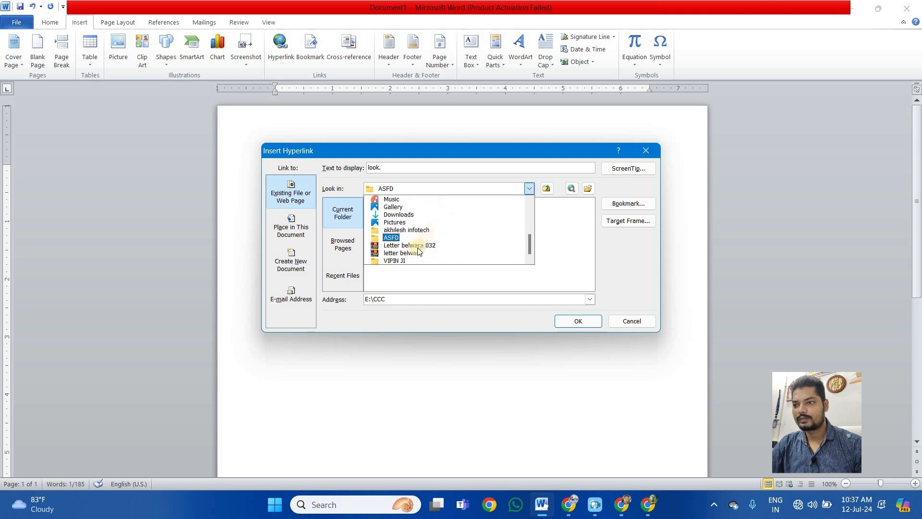
{"action": "scroll", "coordinate": [418, 233], "scroll_direction": "up", "scroll_amount": 2}
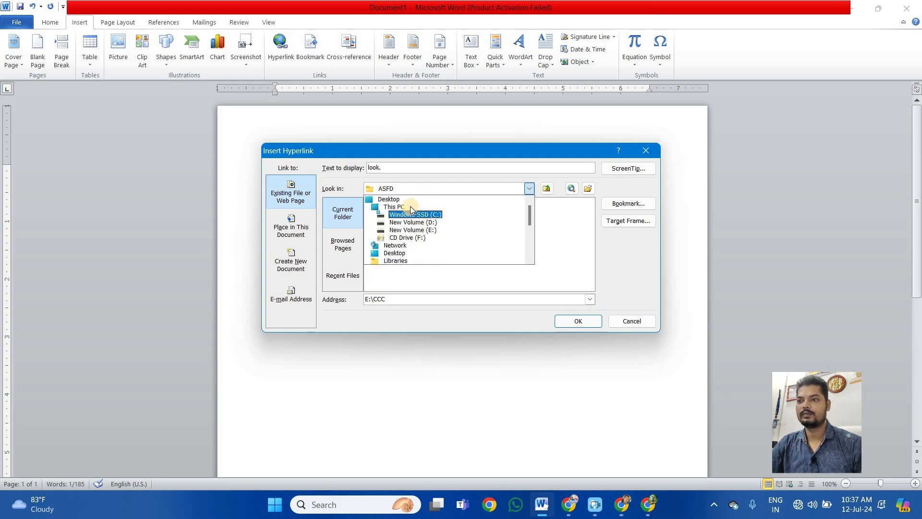
{"action": "left_click", "coordinate": [399, 198]}
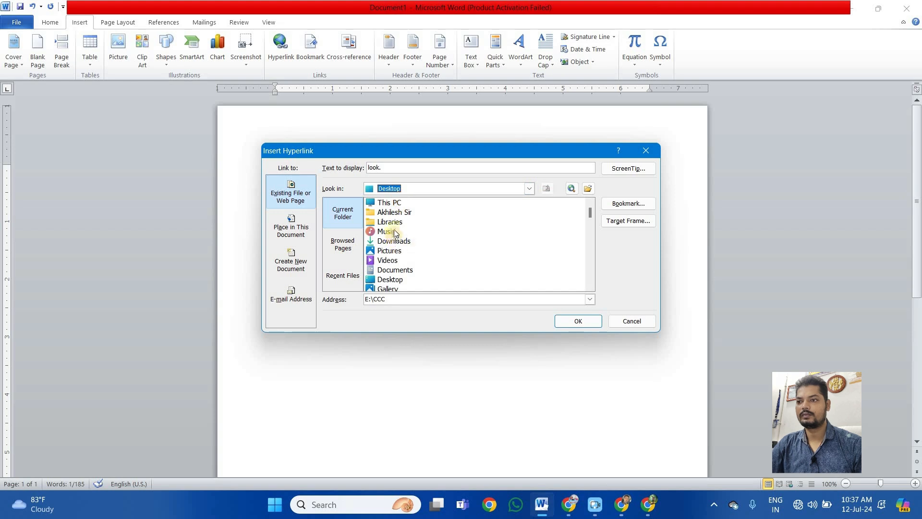
{"action": "left_click", "coordinate": [393, 222]}
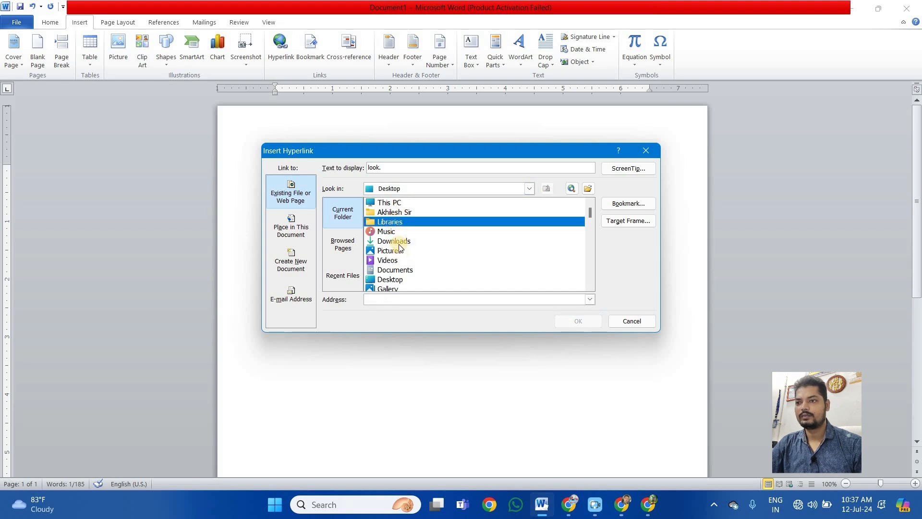
{"action": "left_click", "coordinate": [406, 270]}
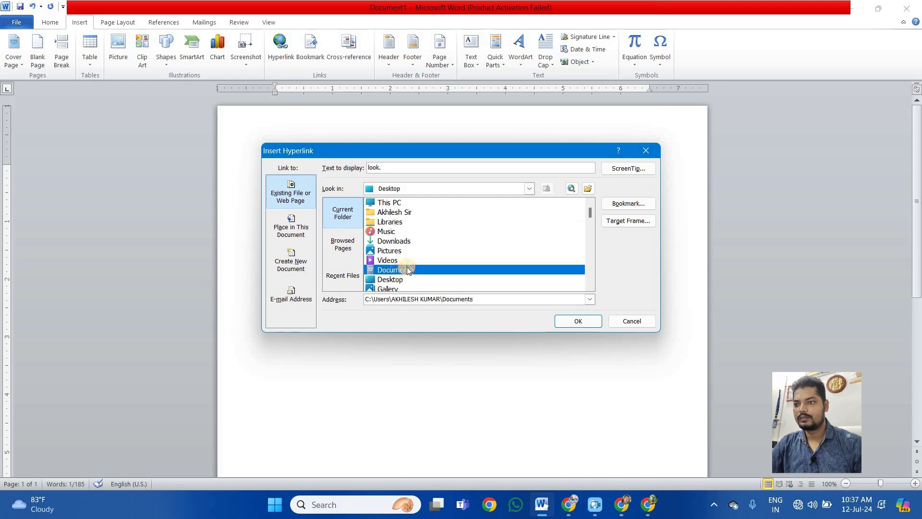
{"action": "left_click", "coordinate": [572, 319]}
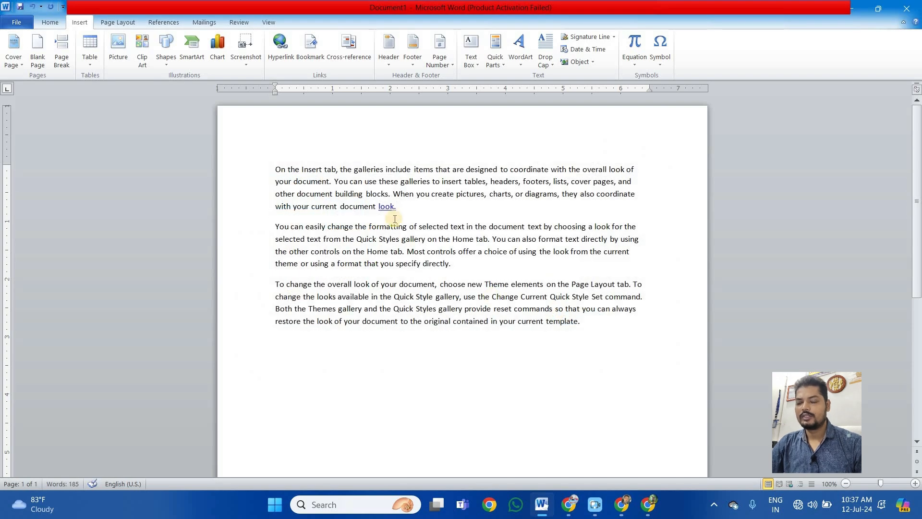
Test the "look." hyperlink by following it past the security notice, and close the folder window it opens.
{"action": "mouse_move", "coordinate": [392, 207]}
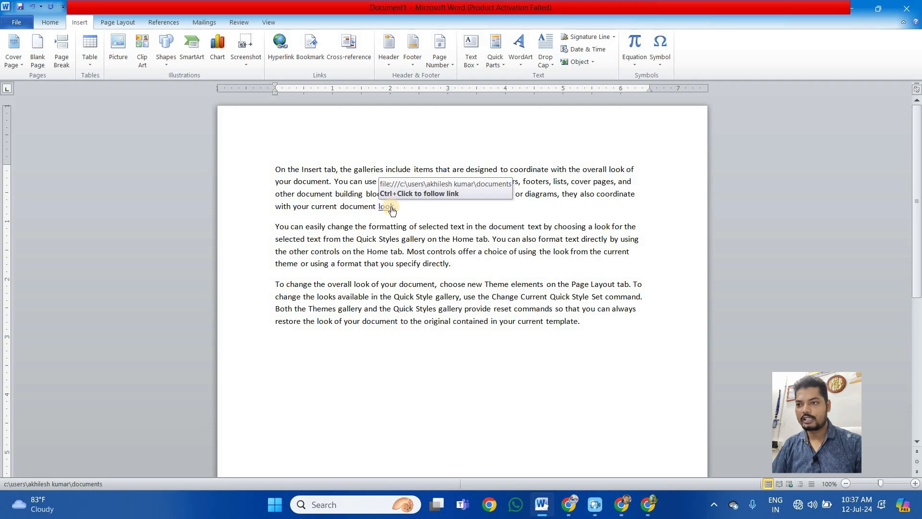
{"action": "left_click", "coordinate": [392, 210], "text": "ctrl"}
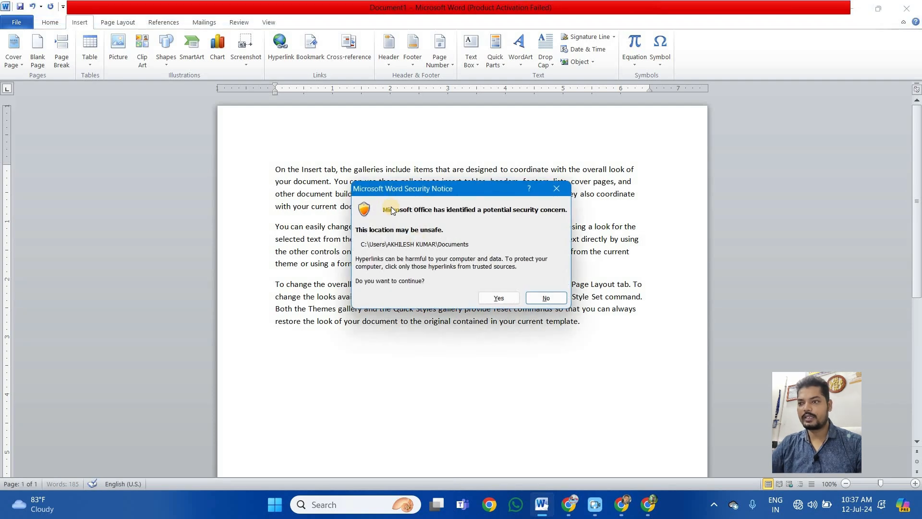
{"action": "left_click", "coordinate": [499, 297]}
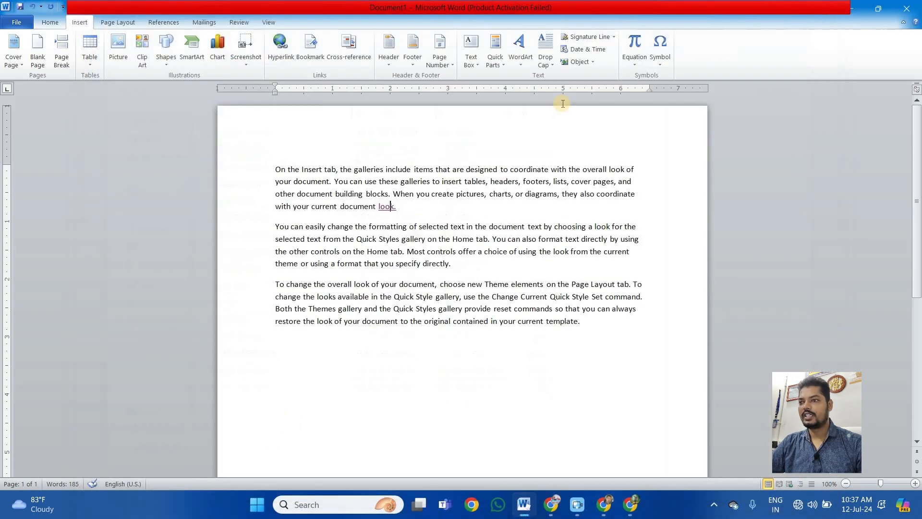
{"action": "left_click", "coordinate": [816, 23]}
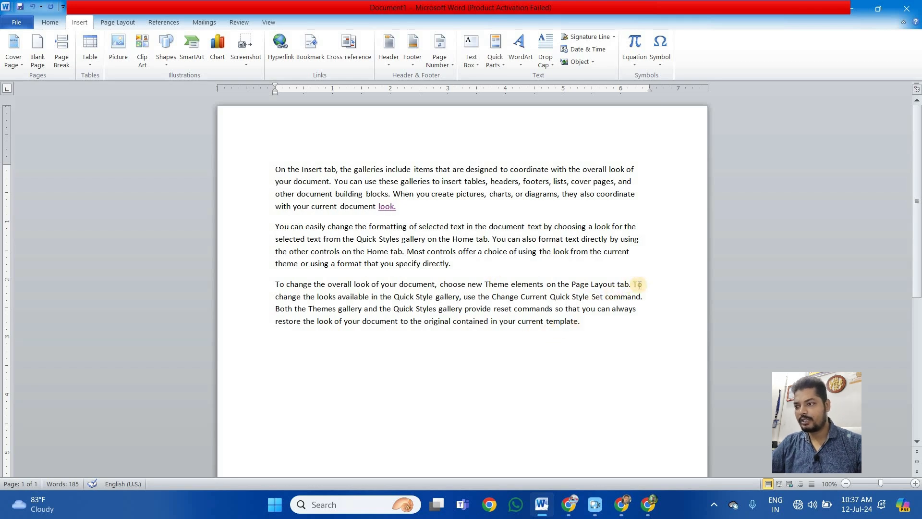
Hyperlink the word "new" in the third paragraph to the "g. darsh photo" folder on New Volume (E:).
{"action": "left_click_drag", "start_coordinate": [482, 285], "coordinate": [467, 284]}
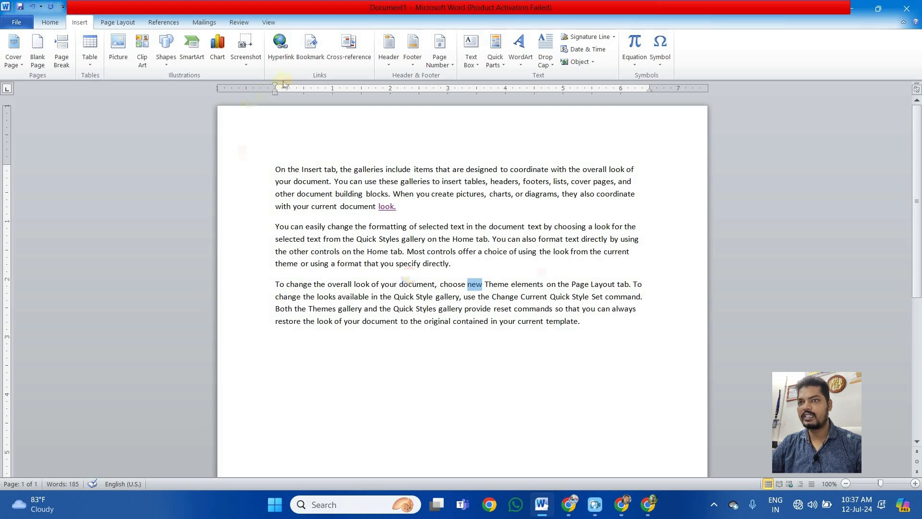
{"action": "left_click", "coordinate": [280, 50]}
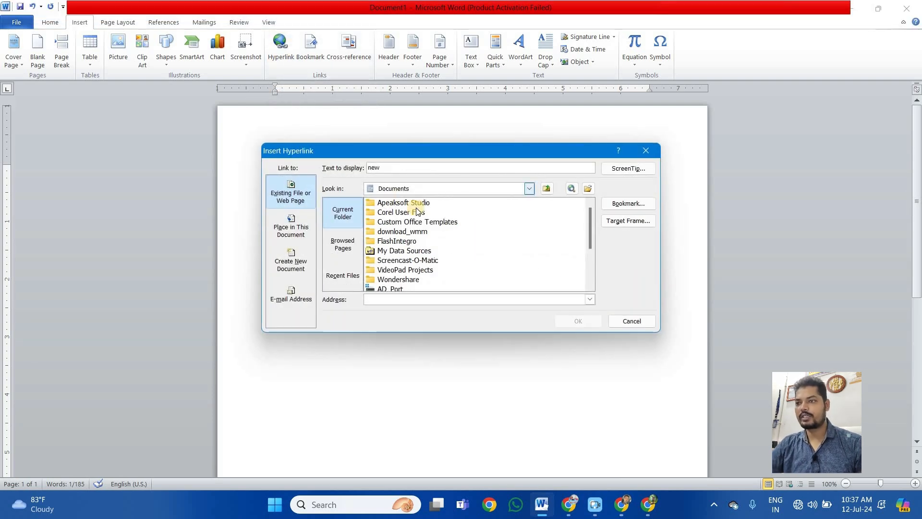
{"action": "left_click", "coordinate": [529, 189]}
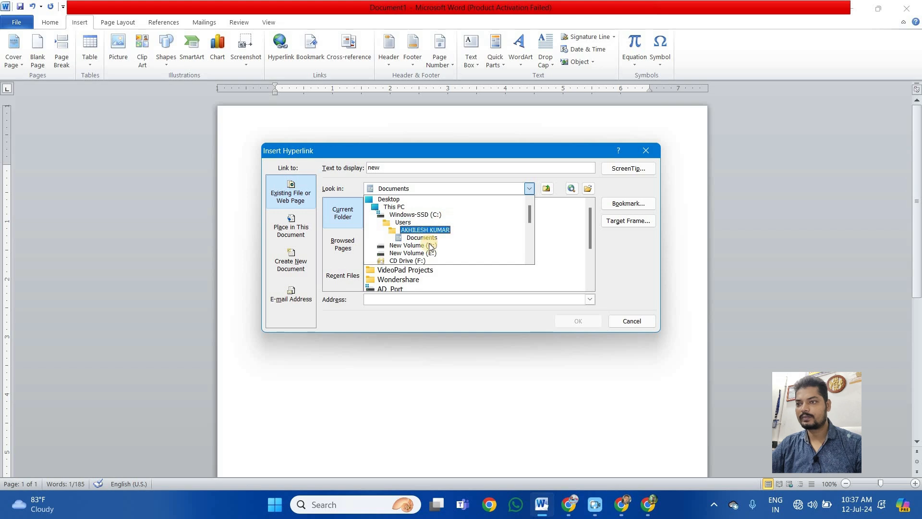
{"action": "left_click", "coordinate": [429, 253]}
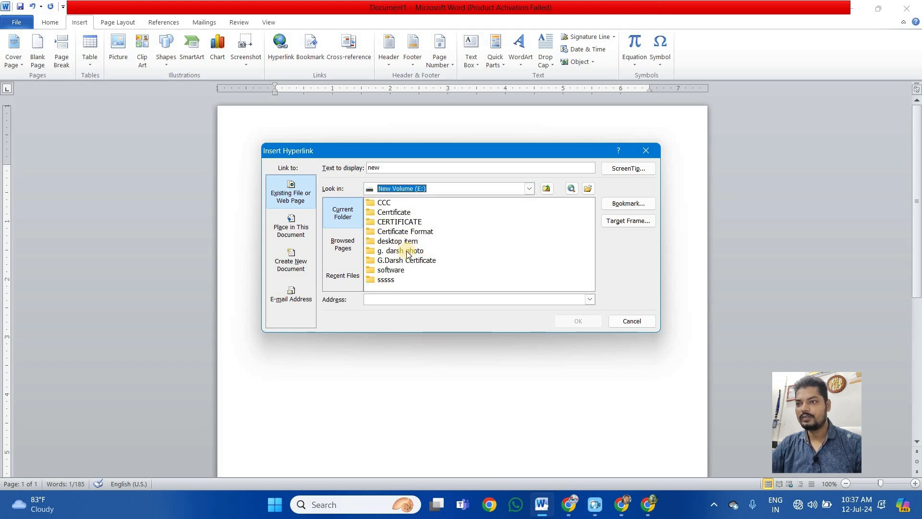
{"action": "left_click", "coordinate": [408, 251]}
{"action": "left_click", "coordinate": [578, 321]}
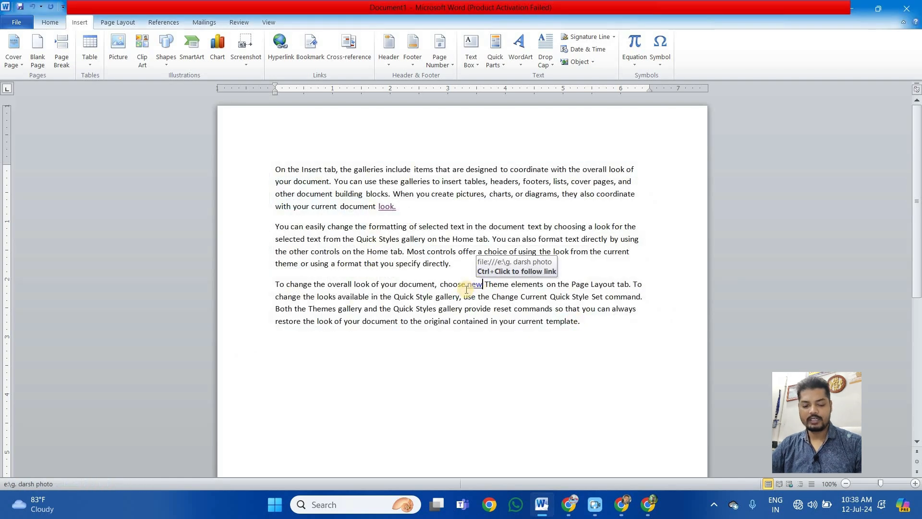
Follow the "new" hyperlink, accept the security notice and look through the linked folder's pictures.
{"action": "left_click", "coordinate": [475, 288], "text": "ctrl"}
{"action": "left_click", "coordinate": [499, 295]}
{"action": "scroll", "coordinate": [465, 276], "scroll_direction": "down", "scroll_amount": 5}
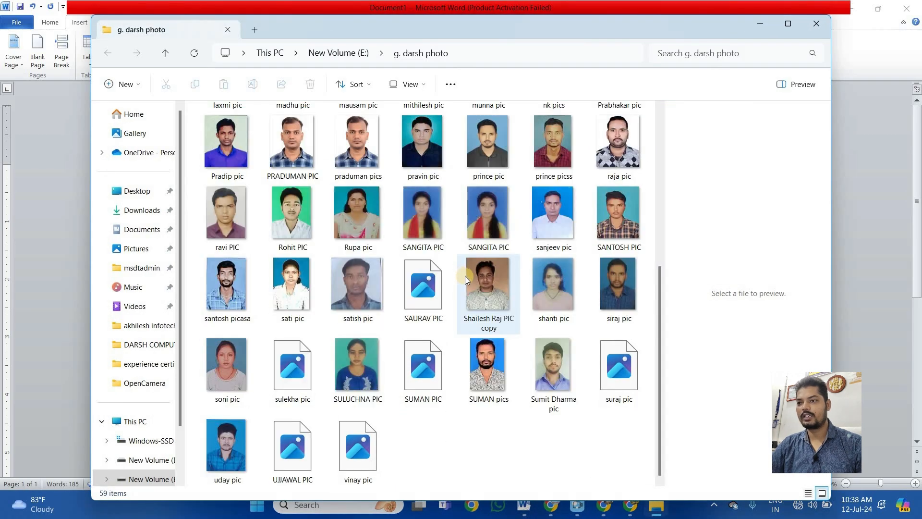
Return to the start of the linked folder's pictures and close the folder window.
{"action": "scroll", "coordinate": [465, 276], "scroll_direction": "up", "scroll_amount": 5}
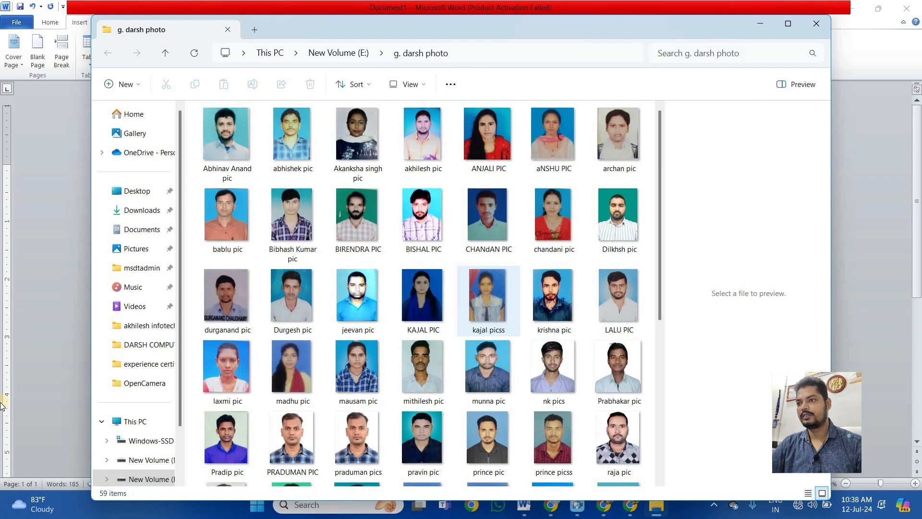
{"action": "left_click", "coordinate": [816, 23]}
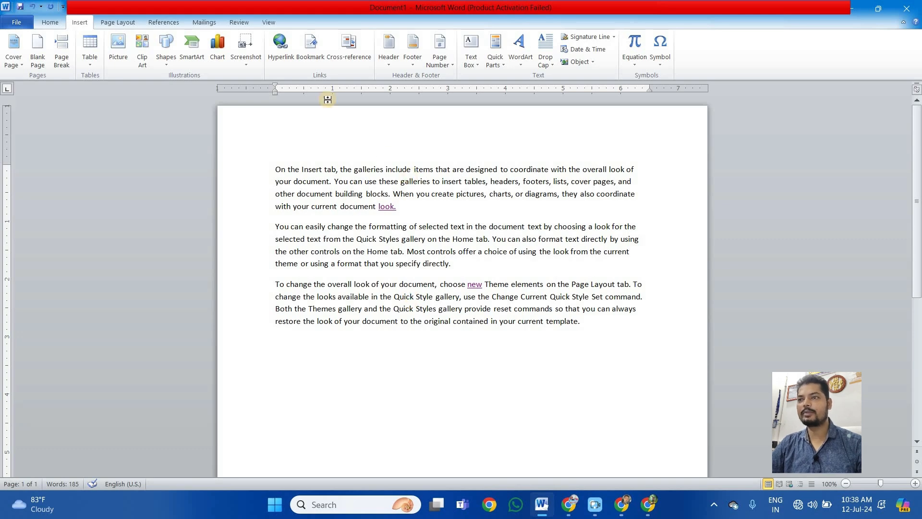
Copy all the document text and paste it repeatedly until it fills four pages.
{"action": "left_click", "coordinate": [495, 345]}
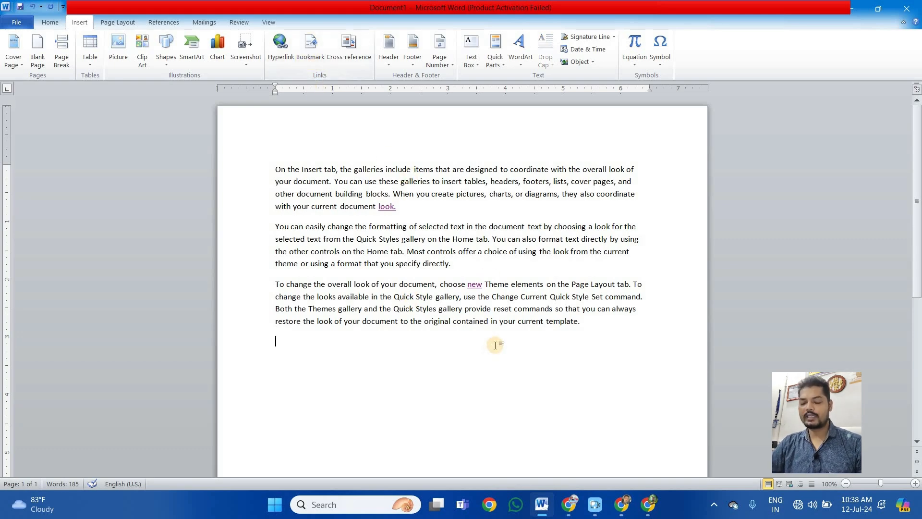
{"action": "key", "text": "ctrl+a"}
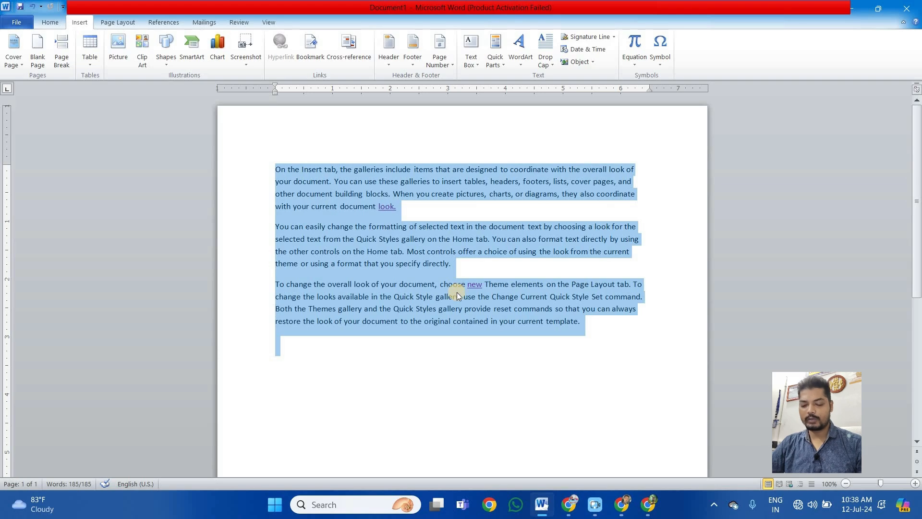
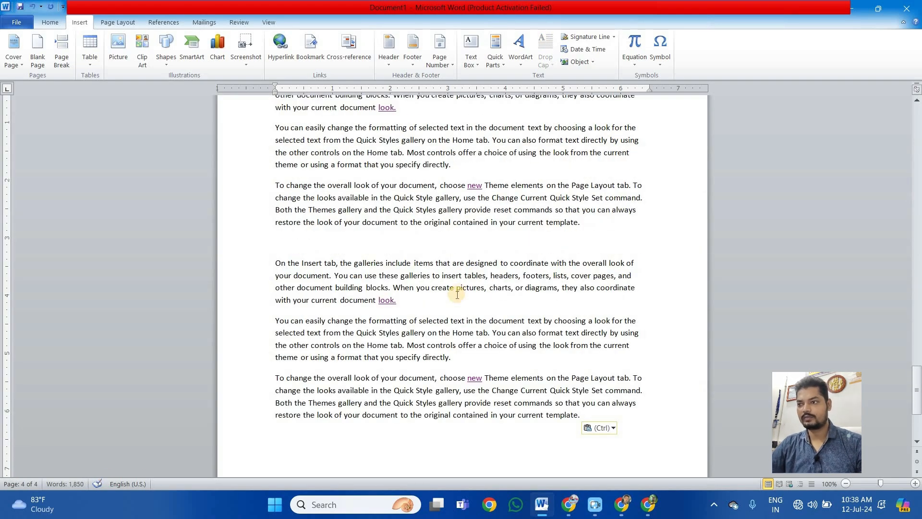
{"action": "scroll", "coordinate": [457, 294], "scroll_direction": "up", "scroll_amount": 20}
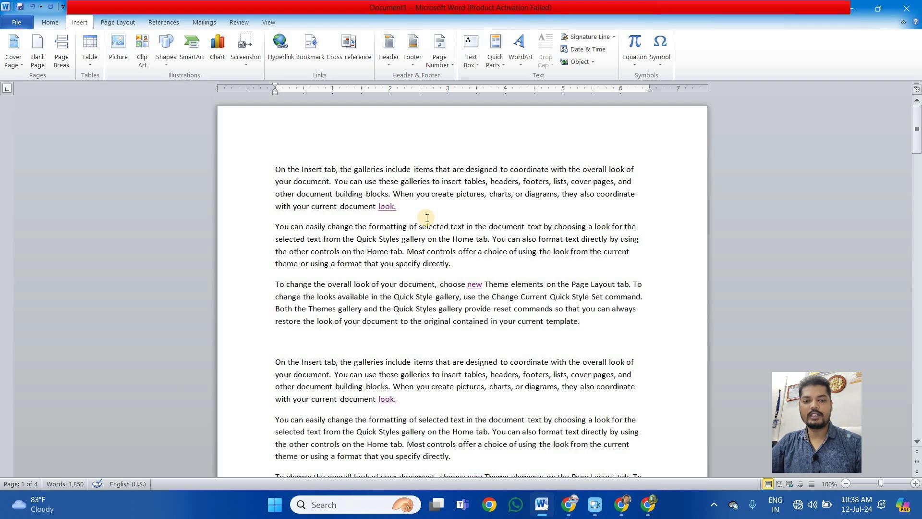
Bookmark the word "Most" in the second copy of the sample text on page 1 with the name asd.
{"action": "scroll", "coordinate": [451, 261], "scroll_direction": "down", "scroll_amount": 3}
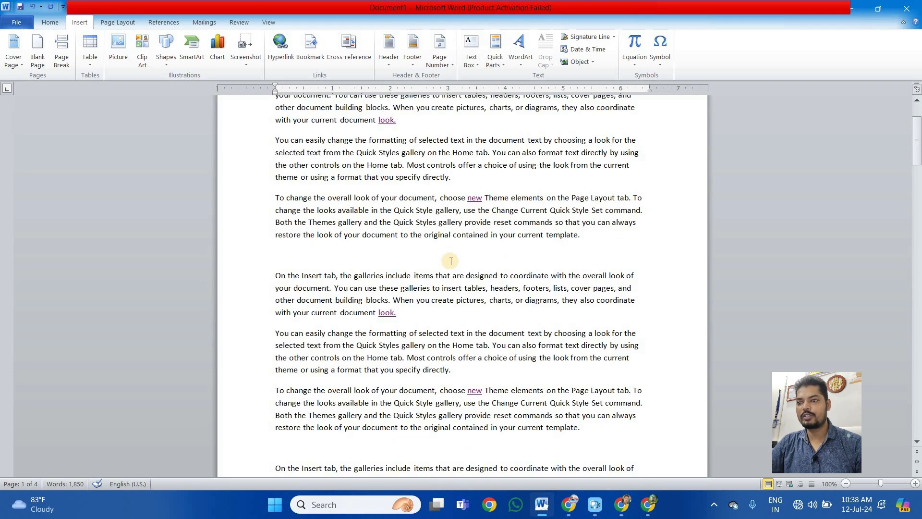
{"action": "scroll", "coordinate": [450, 262], "scroll_direction": "down", "scroll_amount": 15}
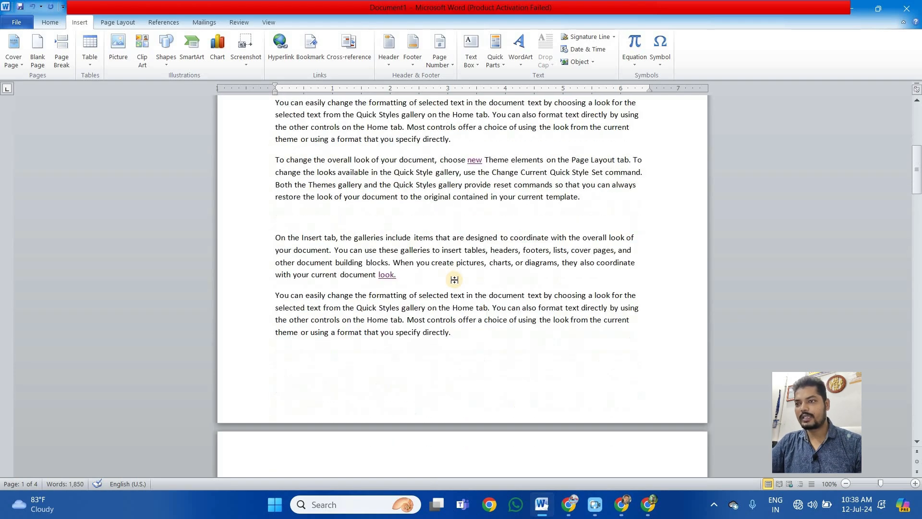
{"action": "scroll", "coordinate": [467, 320], "scroll_direction": "up", "scroll_amount": 15}
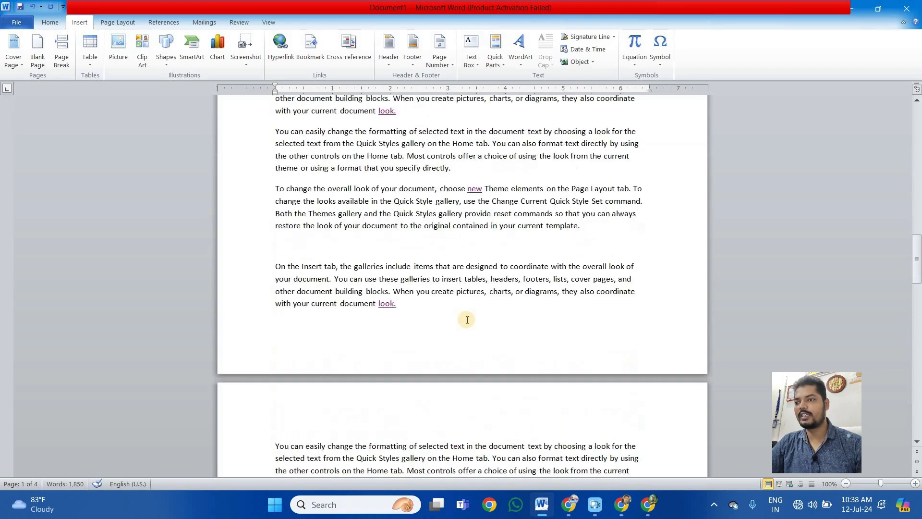
{"action": "scroll", "coordinate": [468, 319], "scroll_direction": "down", "scroll_amount": 9}
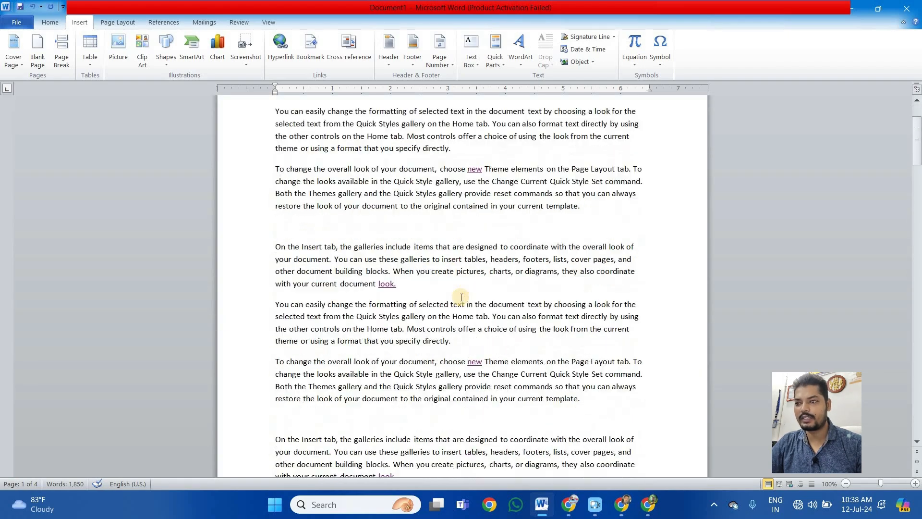
{"action": "scroll", "coordinate": [454, 269], "scroll_direction": "down", "scroll_amount": 2}
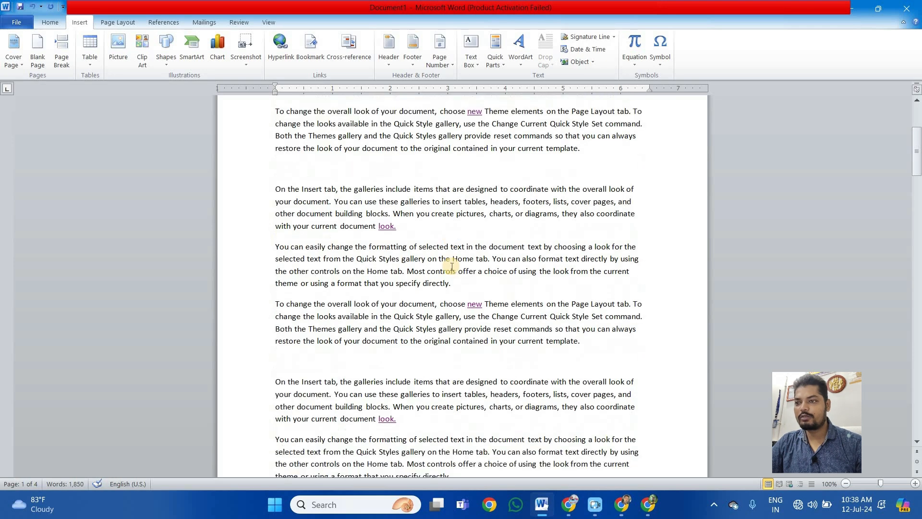
{"action": "left_click_drag", "start_coordinate": [425, 242], "coordinate": [416, 242]}
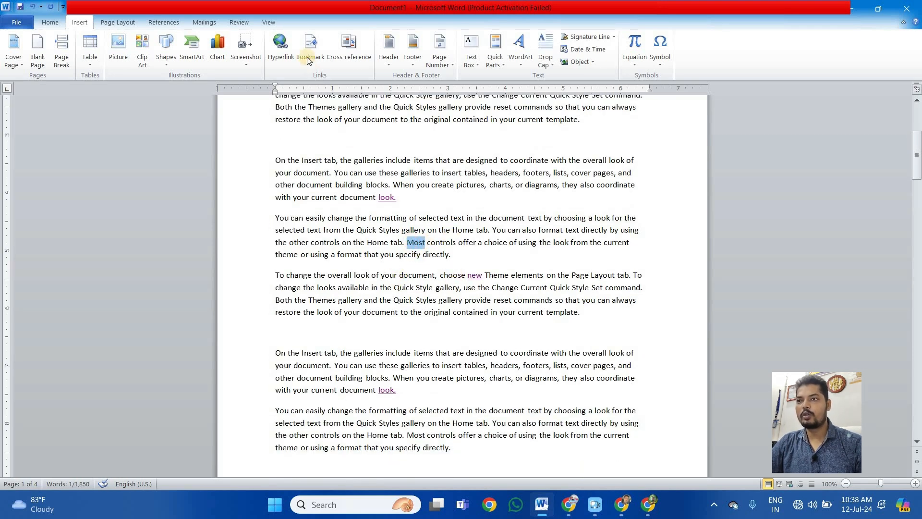
{"action": "left_click", "coordinate": [307, 53]}
{"action": "type", "text": "as"}
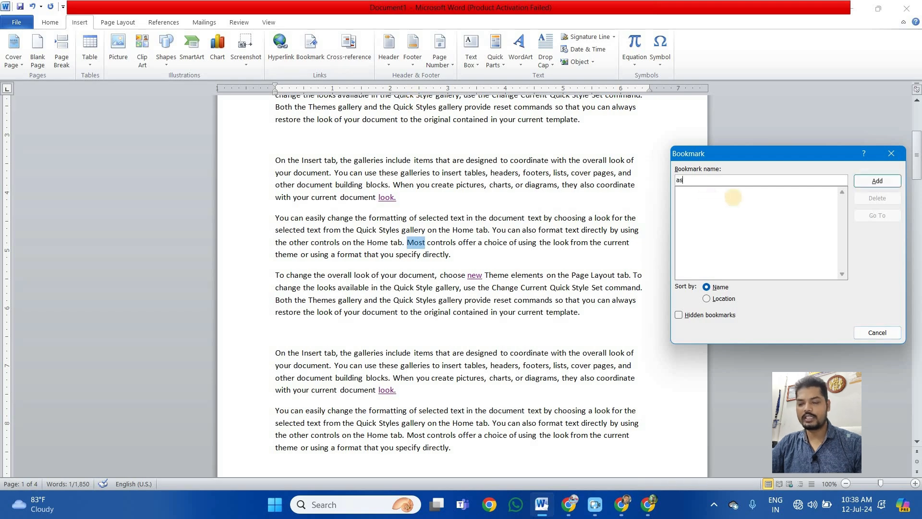
{"action": "left_click", "coordinate": [876, 181]}
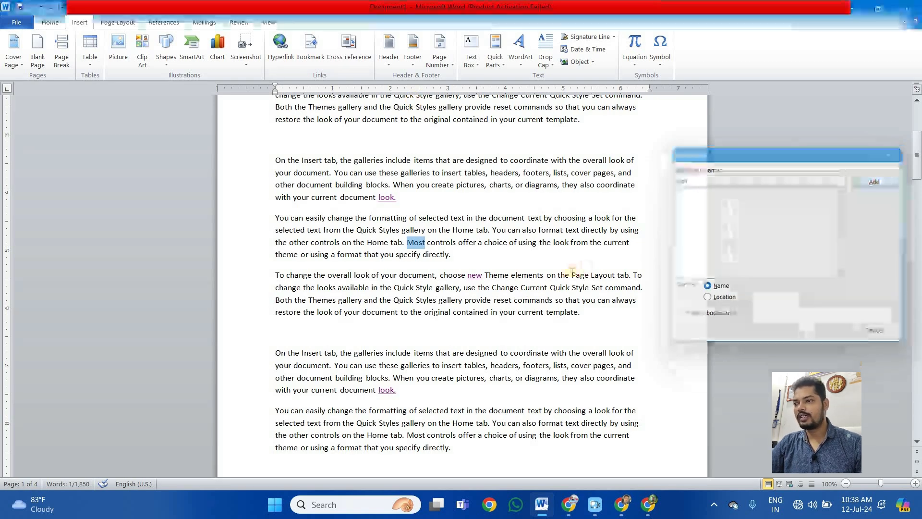
Deselect the bookmarked word and browse the repeated text across the document's pages.
{"action": "left_click", "coordinate": [555, 272]}
{"action": "scroll", "coordinate": [444, 284], "scroll_direction": "down", "scroll_amount": 5}
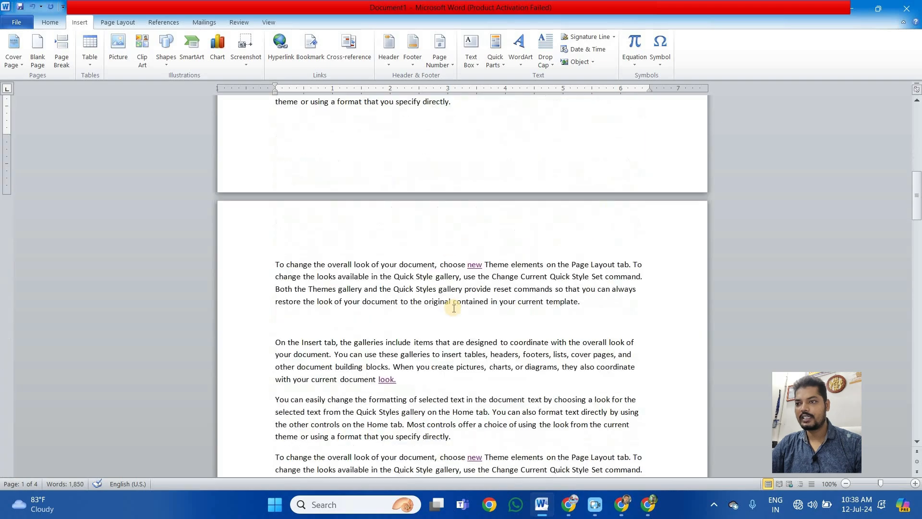
{"action": "scroll", "coordinate": [458, 328], "scroll_direction": "down", "scroll_amount": 4}
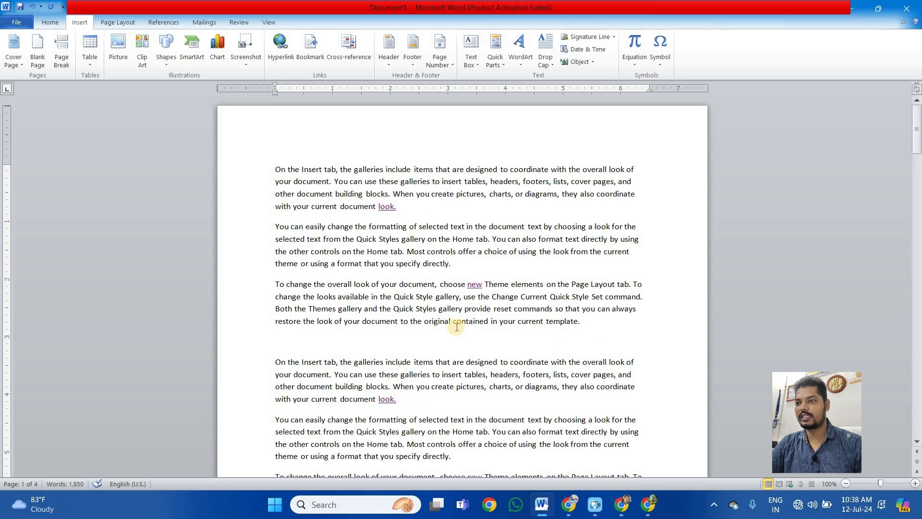
{"action": "scroll", "coordinate": [449, 275], "scroll_direction": "down", "scroll_amount": 5}
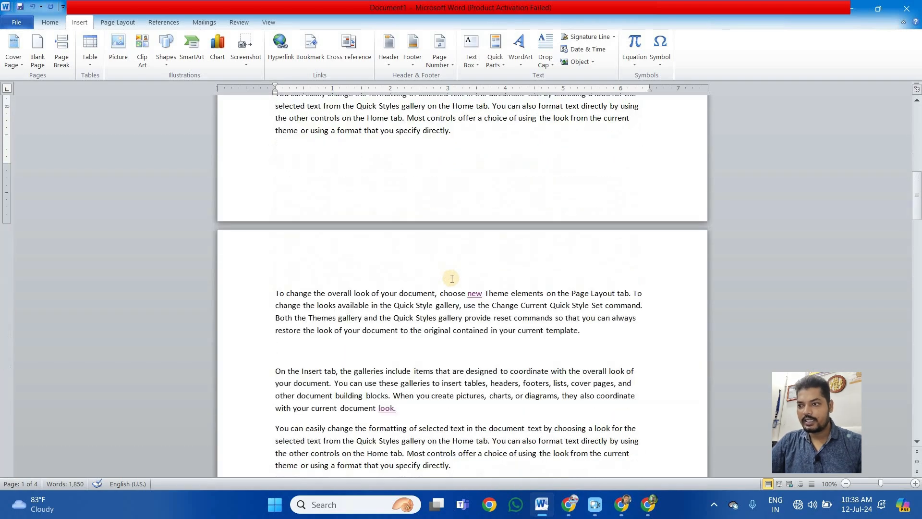
{"action": "scroll", "coordinate": [452, 281], "scroll_direction": "up", "scroll_amount": 3}
{"action": "scroll", "coordinate": [433, 259], "scroll_direction": "down", "scroll_amount": 4}
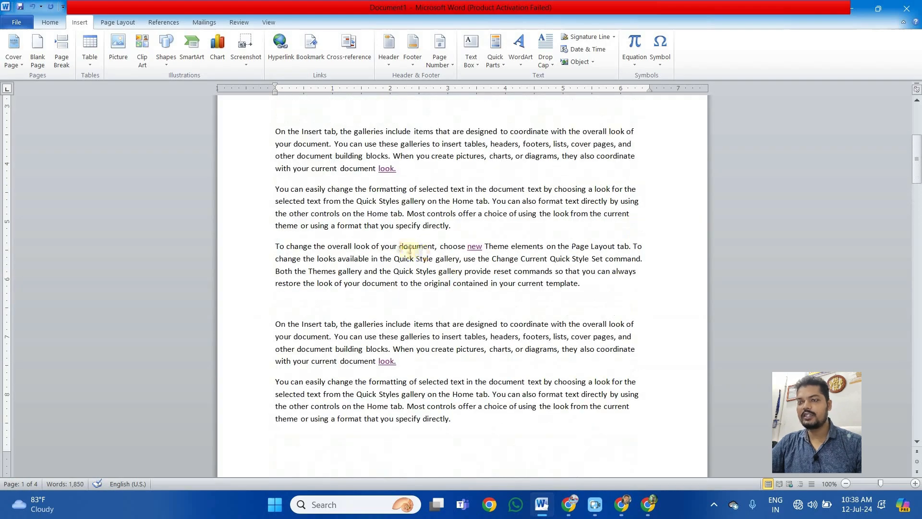
{"action": "scroll", "coordinate": [411, 235], "scroll_direction": "down", "scroll_amount": 7}
{"action": "scroll", "coordinate": [411, 233], "scroll_direction": "up", "scroll_amount": 3}
{"action": "scroll", "coordinate": [432, 270], "scroll_direction": "down", "scroll_amount": 6}
{"action": "scroll", "coordinate": [439, 290], "scroll_direction": "down", "scroll_amount": 13}
{"action": "scroll", "coordinate": [440, 304], "scroll_direction": "up", "scroll_amount": 9}
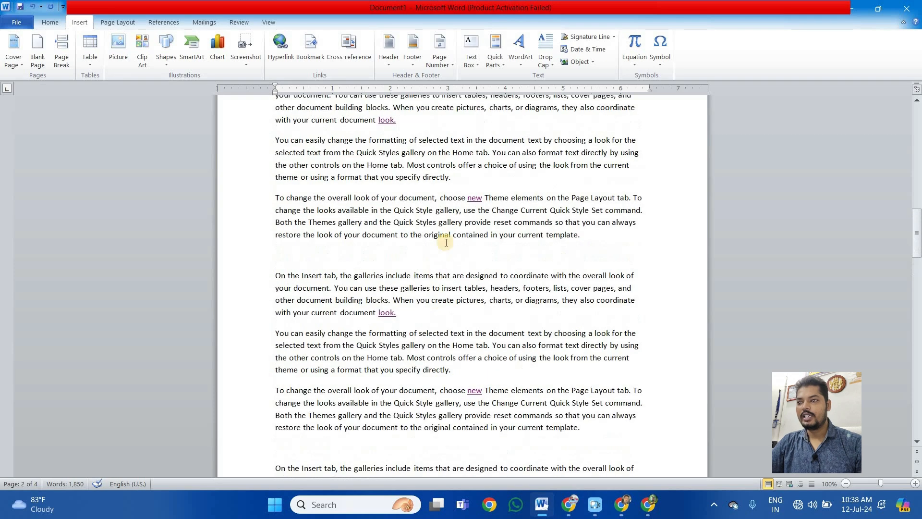
Go to the asd bookmark, close the Bookmark dialog and deselect the word.
{"action": "left_click", "coordinate": [309, 49]}
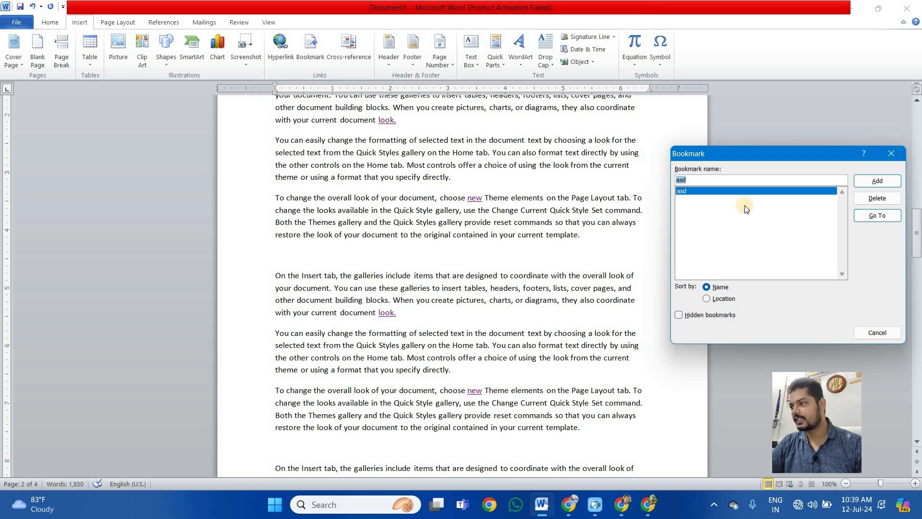
{"action": "left_click_drag", "start_coordinate": [801, 157], "coordinate": [814, 163]}
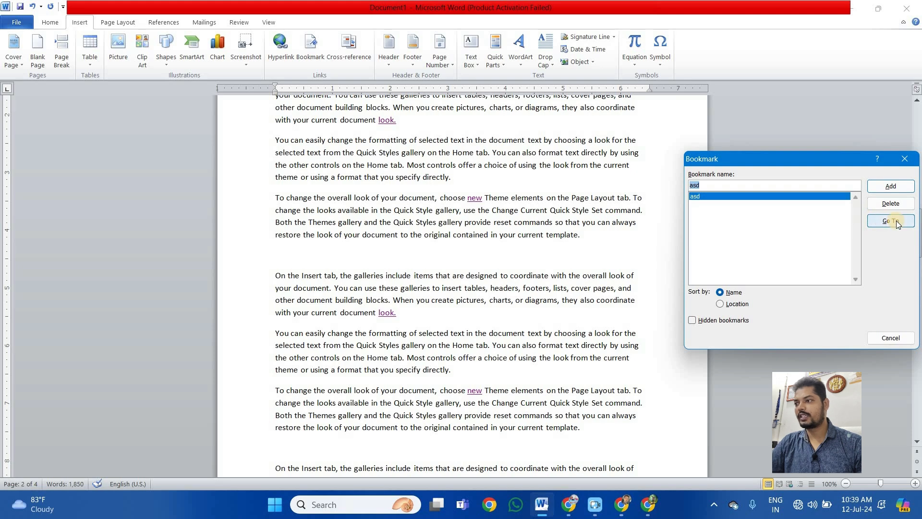
{"action": "left_click", "coordinate": [892, 220]}
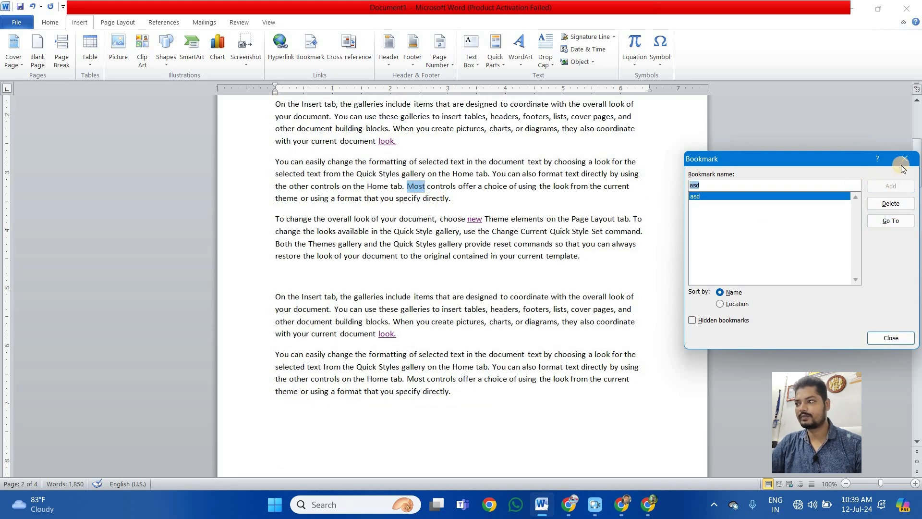
{"action": "left_click", "coordinate": [904, 159]}
{"action": "left_click", "coordinate": [512, 244]}
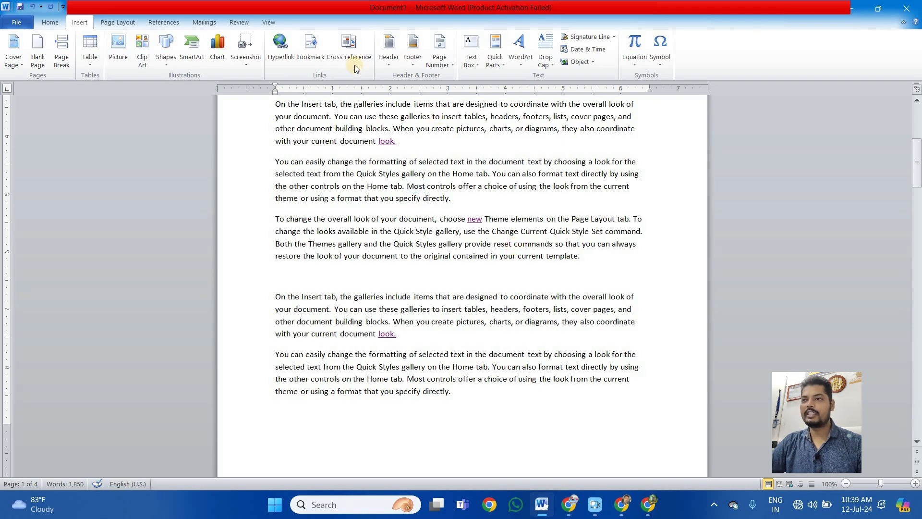
Add an empty paragraph after the last paragraph of text on page 3.
{"action": "scroll", "coordinate": [422, 384], "scroll_direction": "up", "scroll_amount": 3}
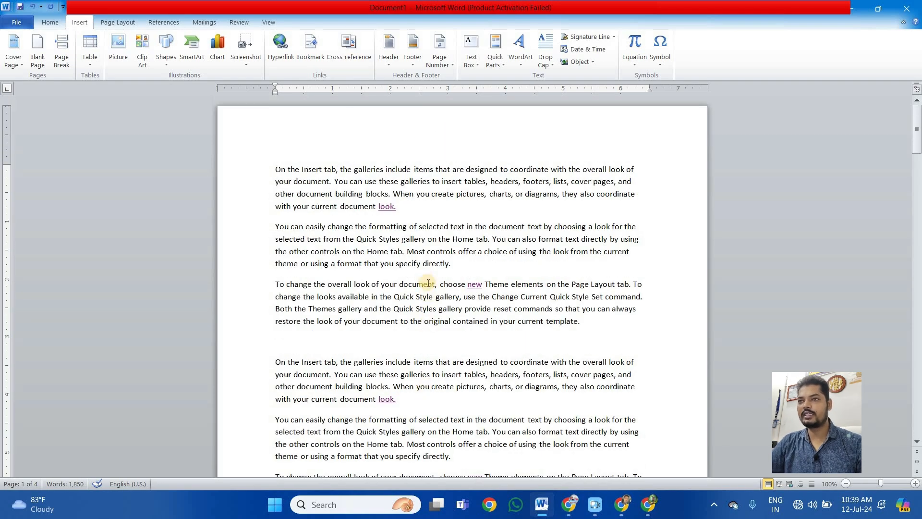
{"action": "scroll", "coordinate": [434, 305], "scroll_direction": "down", "scroll_amount": 10}
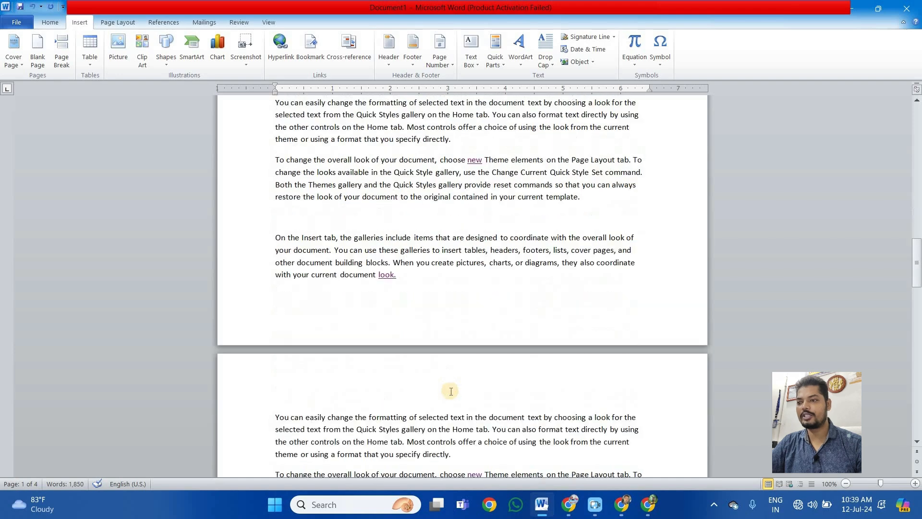
{"action": "scroll", "coordinate": [451, 392], "scroll_direction": "down", "scroll_amount": 8}
{"action": "scroll", "coordinate": [451, 395], "scroll_direction": "up", "scroll_amount": 20}
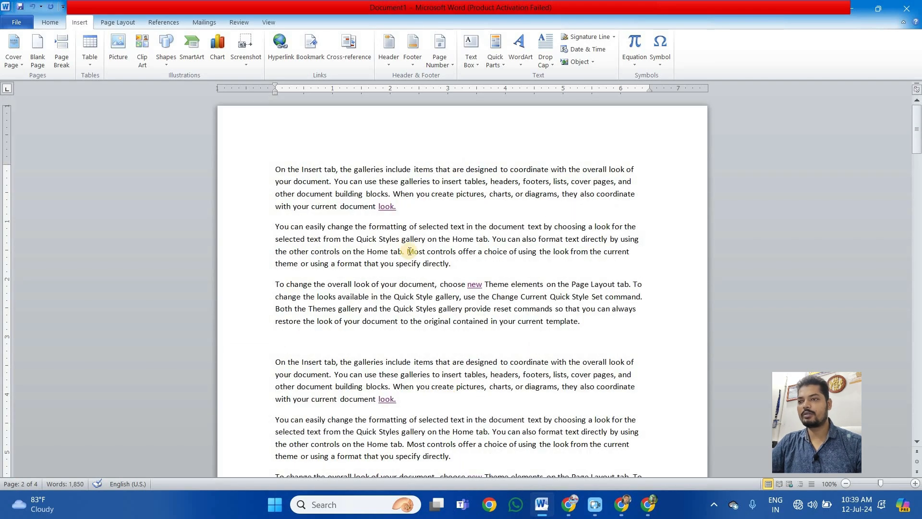
{"action": "left_click", "coordinate": [411, 208]}
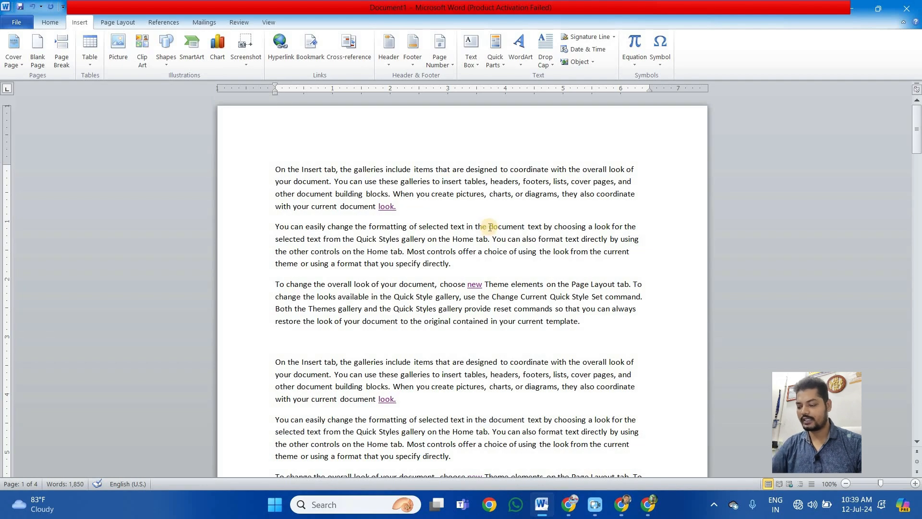
{"action": "scroll", "coordinate": [540, 315], "scroll_direction": "down", "scroll_amount": 1}
{"action": "left_click", "coordinate": [915, 204]}
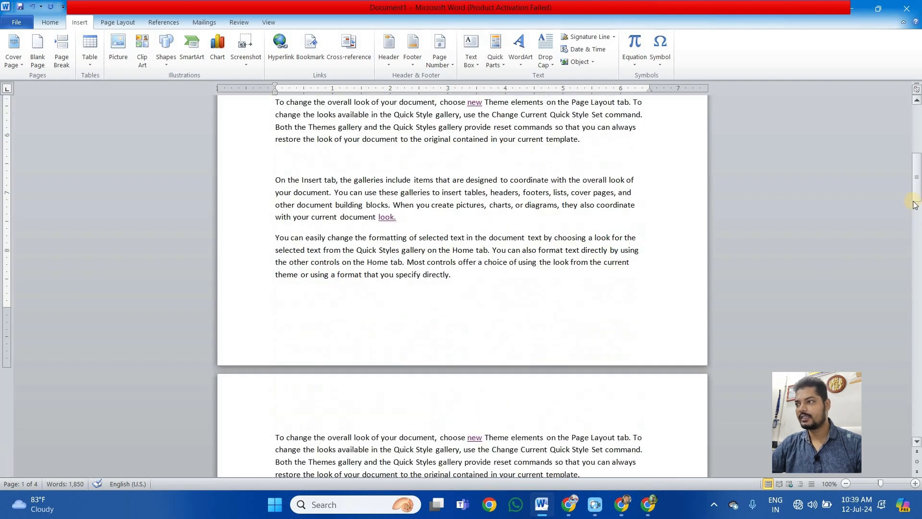
{"action": "left_click_drag", "start_coordinate": [919, 179], "coordinate": [918, 341]}
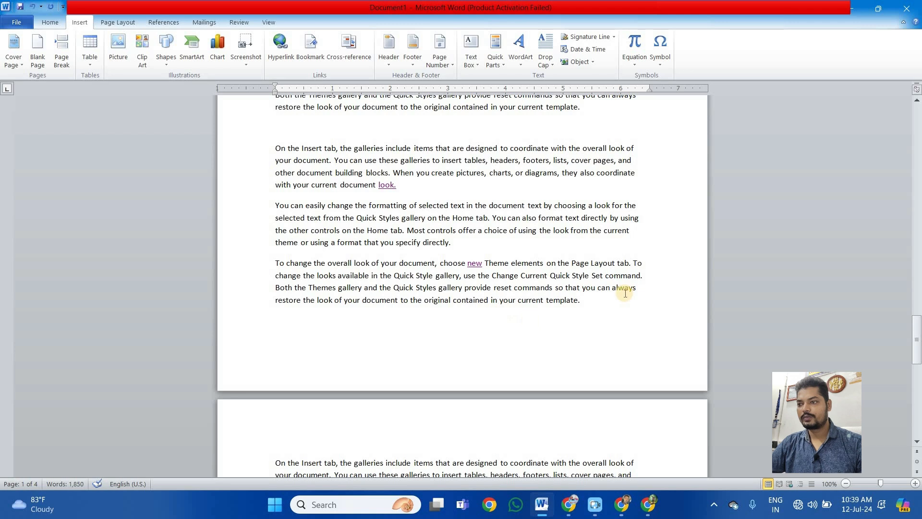
{"action": "left_click", "coordinate": [624, 290]}
{"action": "key", "text": "Return"}
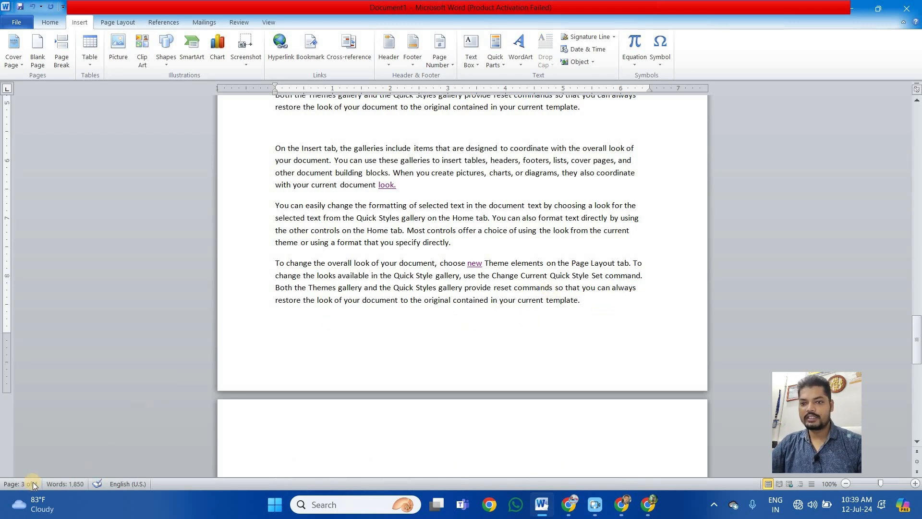
Search the clip art for computer and insert the picture of a woman working at a computer.
{"action": "left_click", "coordinate": [142, 53]}
{"action": "left_click", "coordinate": [898, 111]}
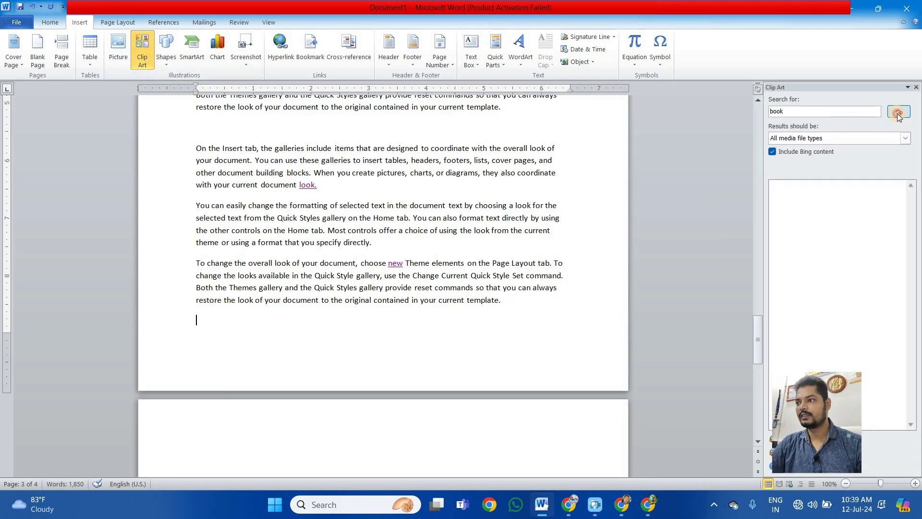
{"action": "key", "text": "ctrl+a"}
{"action": "key", "text": "BackSpace"}
{"action": "type", "text": "computer"}
{"action": "left_click", "coordinate": [898, 111]}
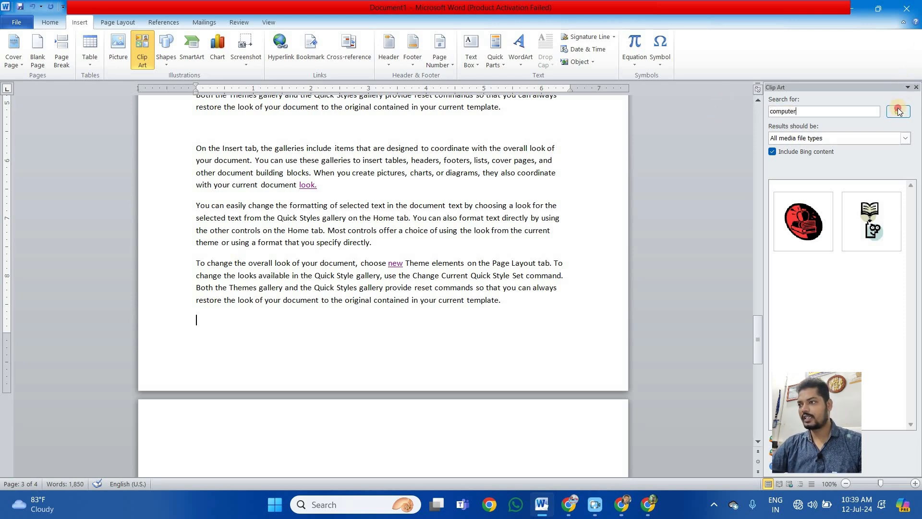
{"action": "left_click", "coordinate": [803, 221]}
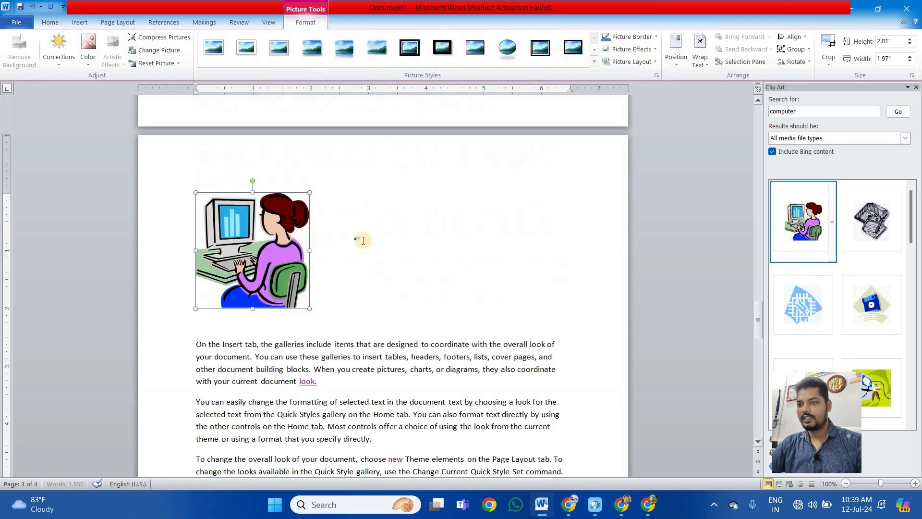
Shrink the computer clip art to about 0.98 by 0.96 inches and caption it using a new label named picture.
{"action": "left_click_drag", "start_coordinate": [195, 193], "coordinate": [253, 251]}
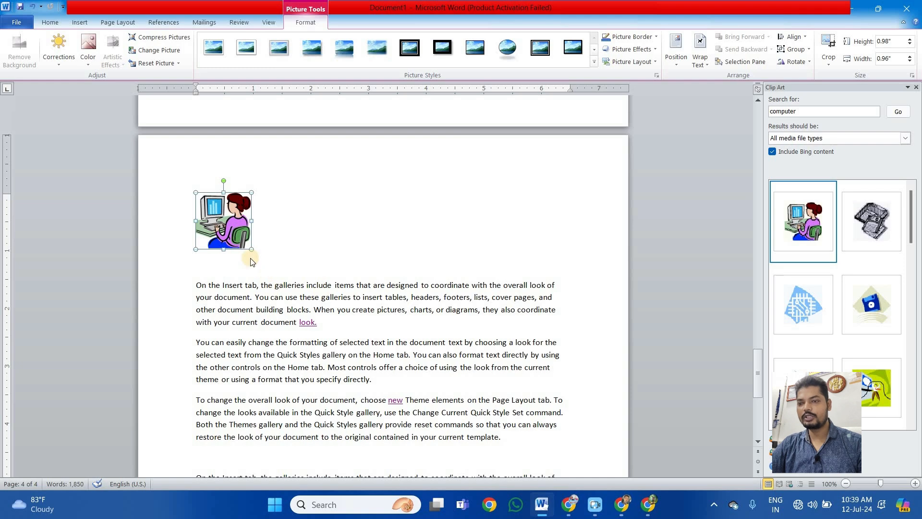
{"action": "right_click", "coordinate": [221, 217]}
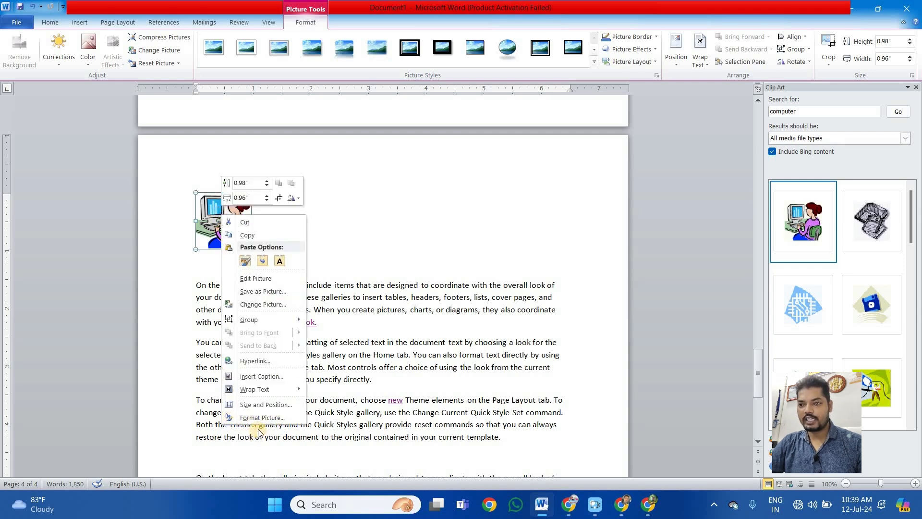
{"action": "left_click", "coordinate": [264, 379]}
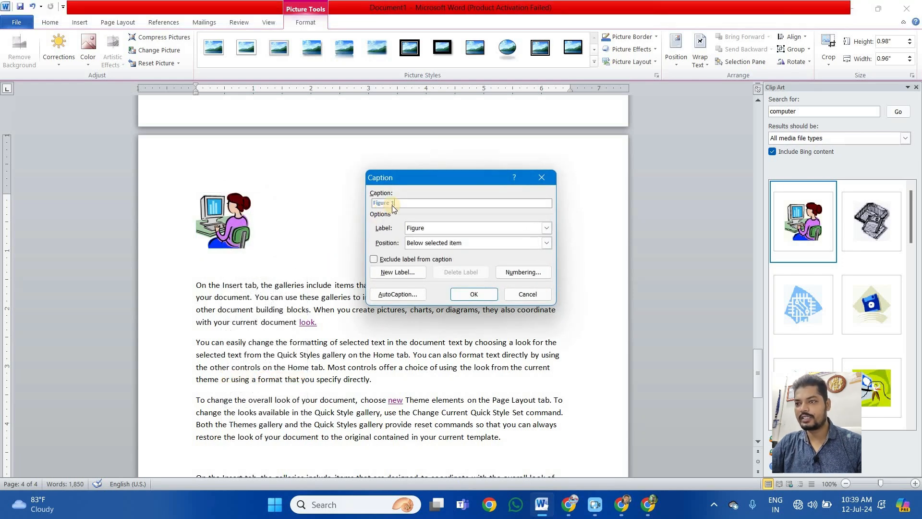
{"action": "left_click", "coordinate": [432, 244]}
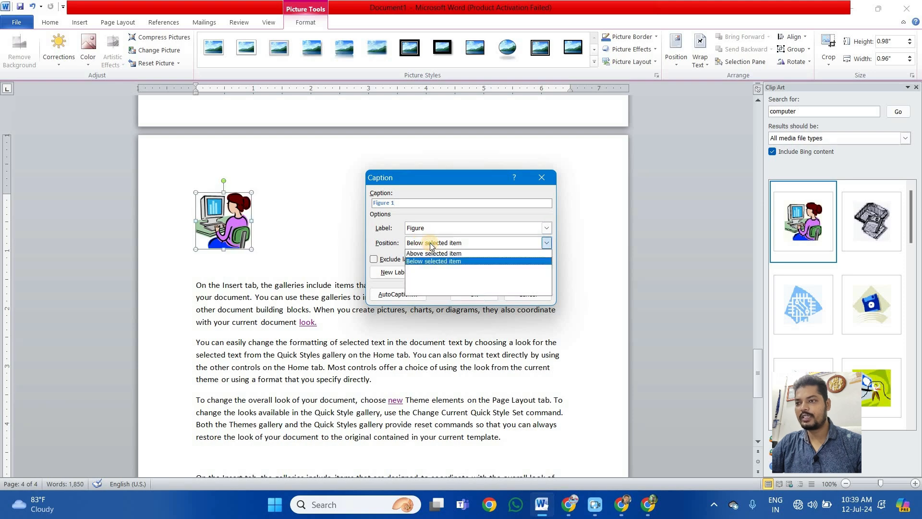
{"action": "left_click", "coordinate": [433, 253]}
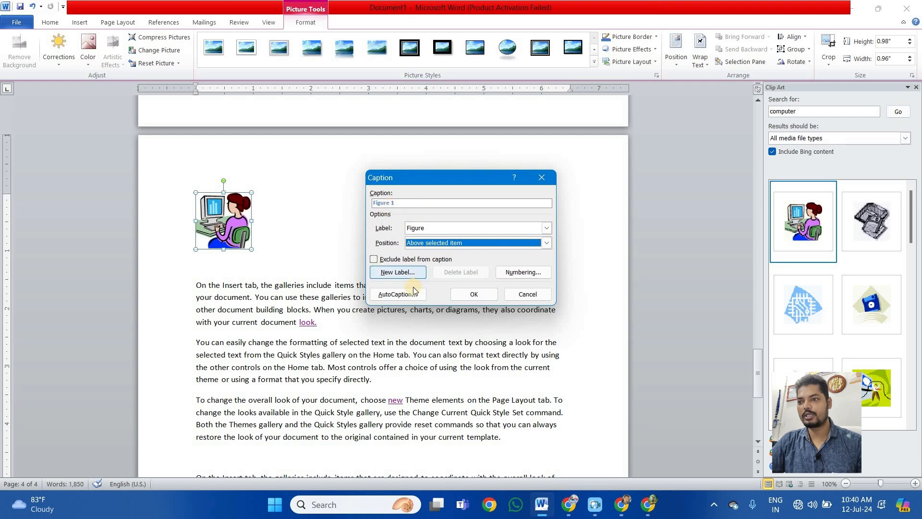
{"action": "left_click", "coordinate": [393, 273]}
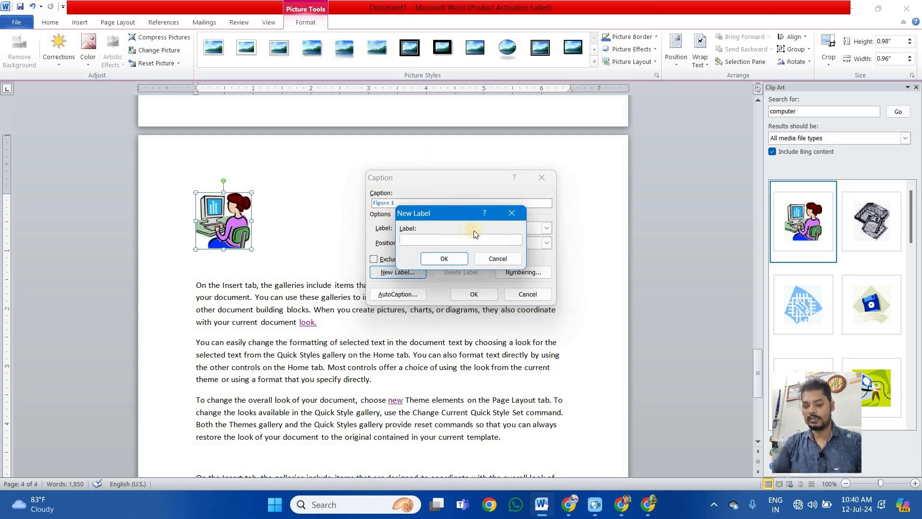
{"action": "type", "text": "picture"}
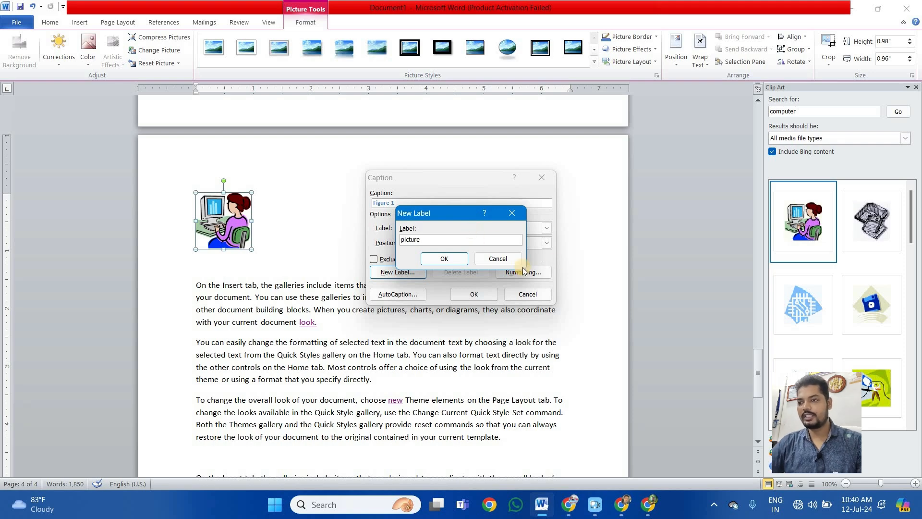
{"action": "left_click", "coordinate": [445, 258]}
{"action": "left_click", "coordinate": [474, 292]}
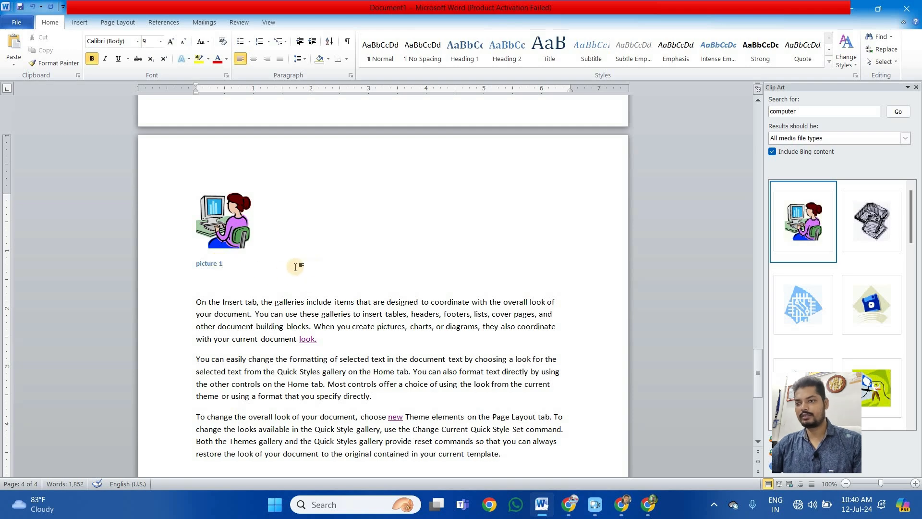
Undo the caption below the clip art and insert the picture 1 caption above it instead.
{"action": "key", "text": "ctrl+z"}
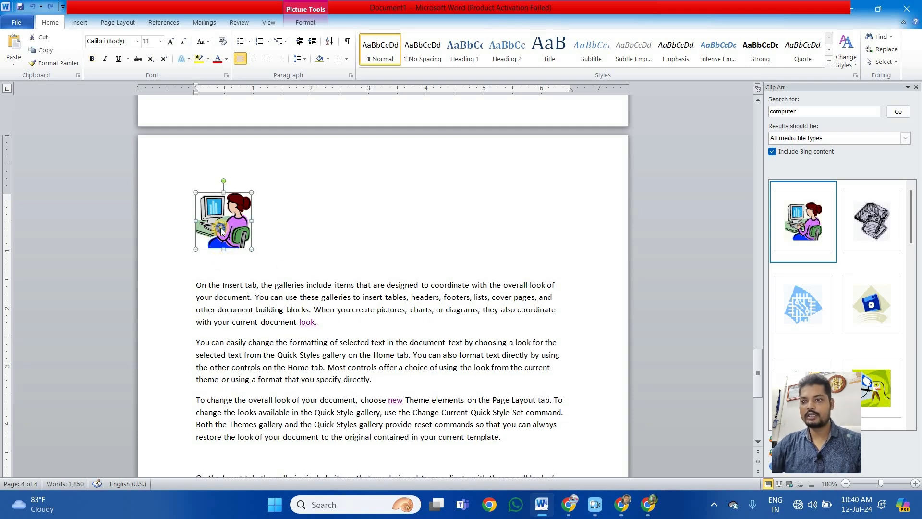
{"action": "right_click", "coordinate": [221, 229]}
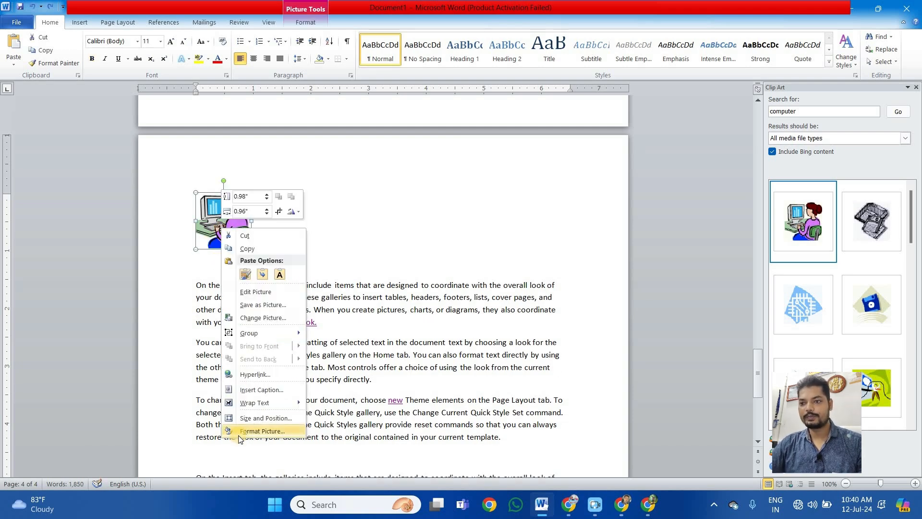
{"action": "left_click", "coordinate": [263, 389]}
{"action": "left_click", "coordinate": [416, 243]}
{"action": "left_click", "coordinate": [422, 250]}
{"action": "left_click", "coordinate": [459, 298]}
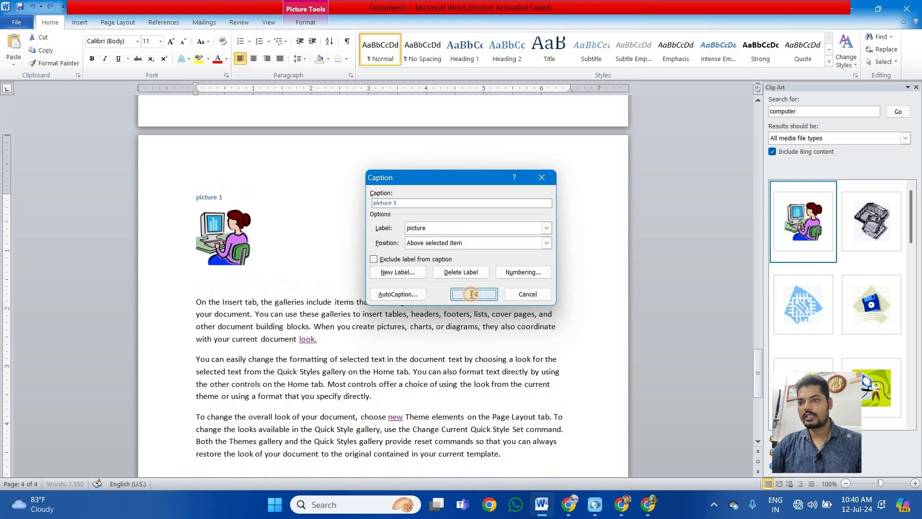
Add two empty paragraphs after the first paragraph on page 1.
{"action": "scroll", "coordinate": [300, 285], "scroll_direction": "down", "scroll_amount": 5}
{"action": "scroll", "coordinate": [303, 285], "scroll_direction": "up", "scroll_amount": 20}
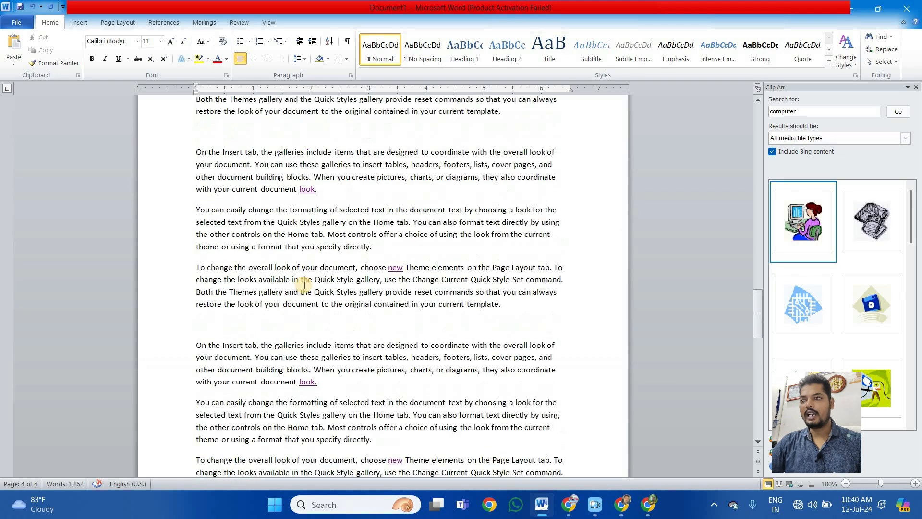
{"action": "scroll", "coordinate": [304, 284], "scroll_direction": "up", "scroll_amount": 10}
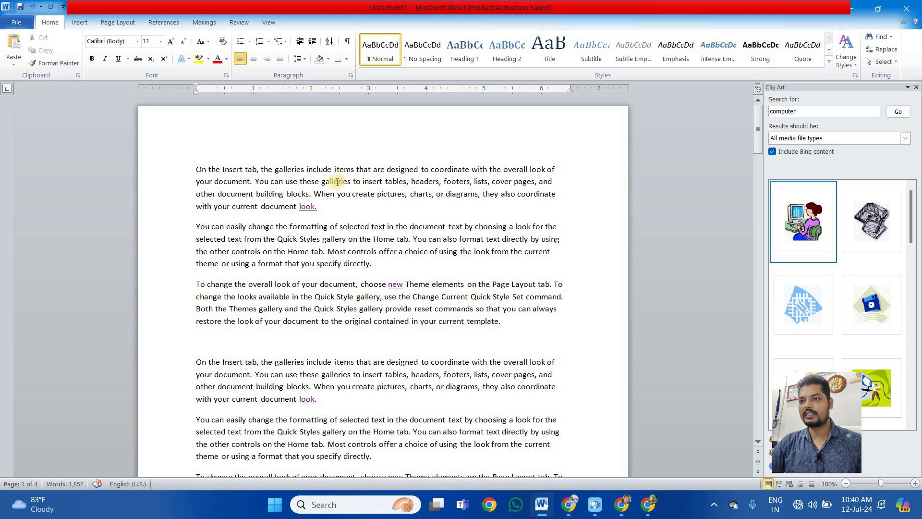
{"action": "left_click", "coordinate": [329, 210]}
{"action": "key", "text": "Return"}
{"action": "key", "text": "Return"}
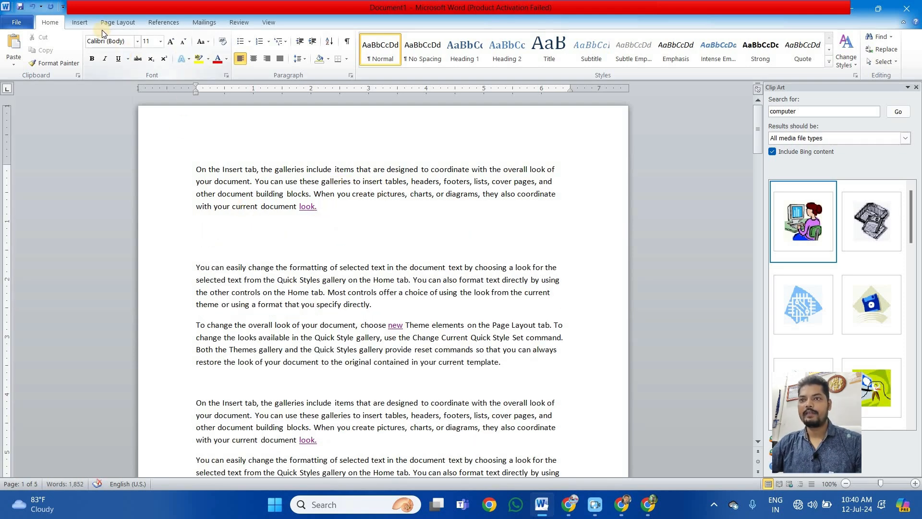
Insert a hyperlinked cross-reference to the entire picture 1 caption in the empty paragraph on page 1.
{"action": "left_click", "coordinate": [80, 22]}
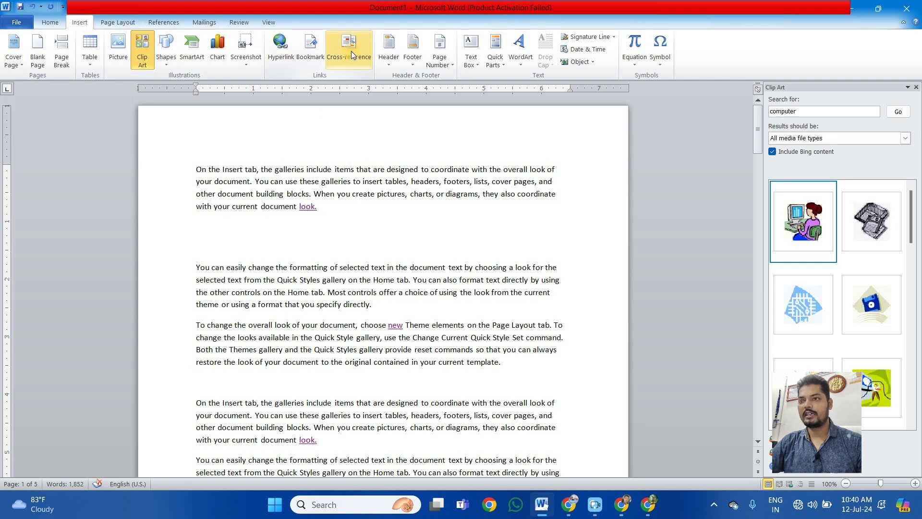
{"action": "left_click", "coordinate": [351, 53]}
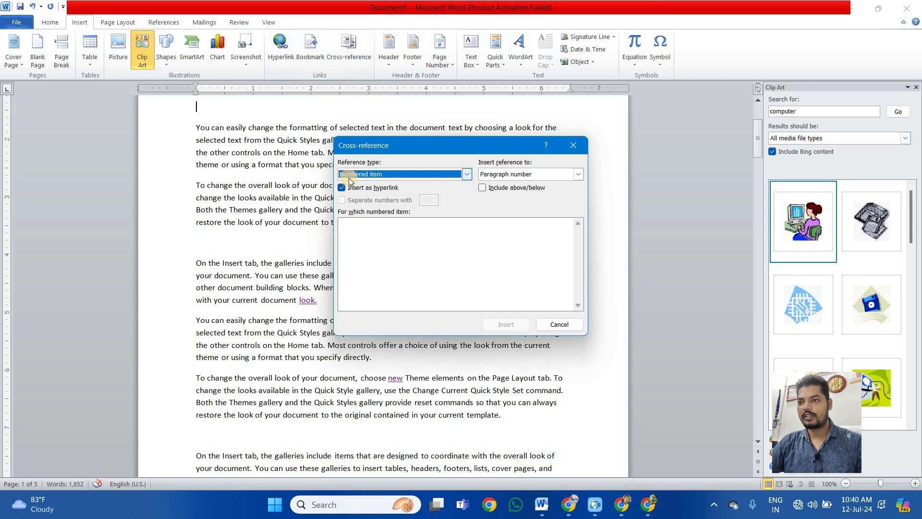
{"action": "left_click", "coordinate": [385, 174]}
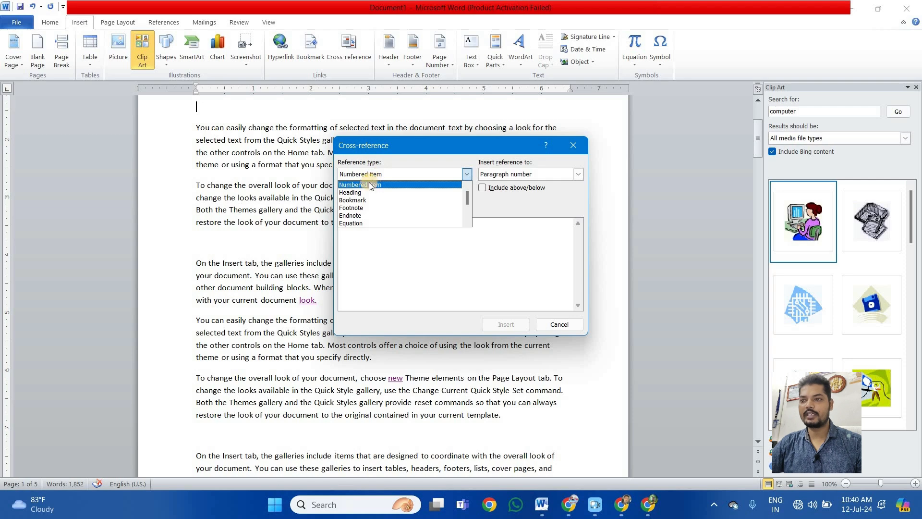
{"action": "scroll", "coordinate": [363, 192], "scroll_direction": "down", "scroll_amount": 1}
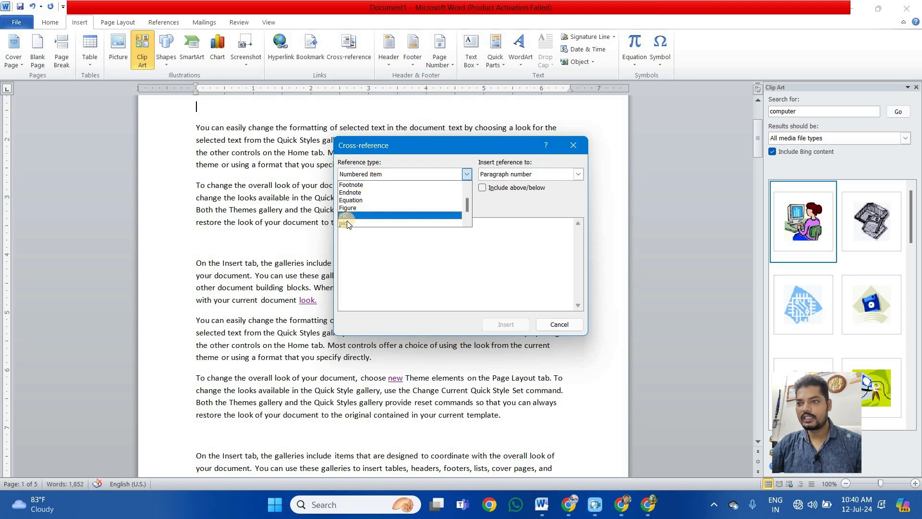
{"action": "scroll", "coordinate": [350, 221], "scroll_direction": "down", "scroll_amount": 1}
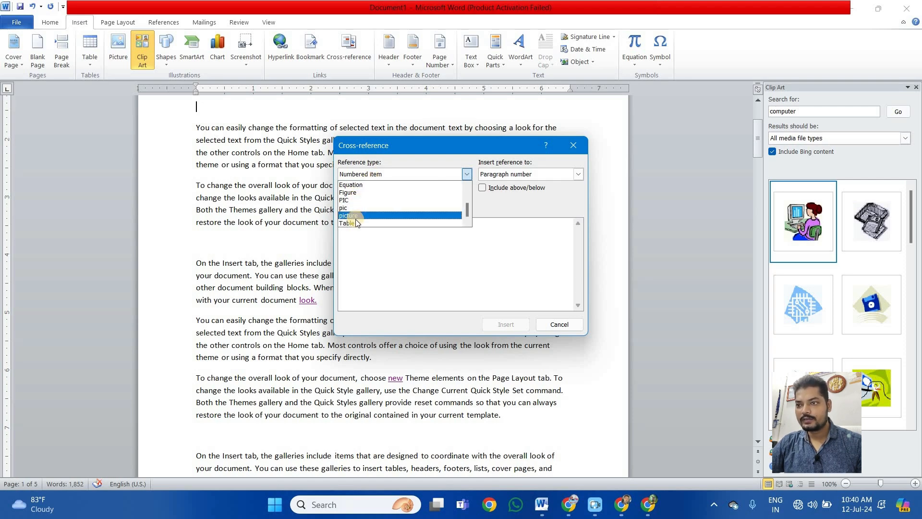
{"action": "left_click", "coordinate": [355, 216]}
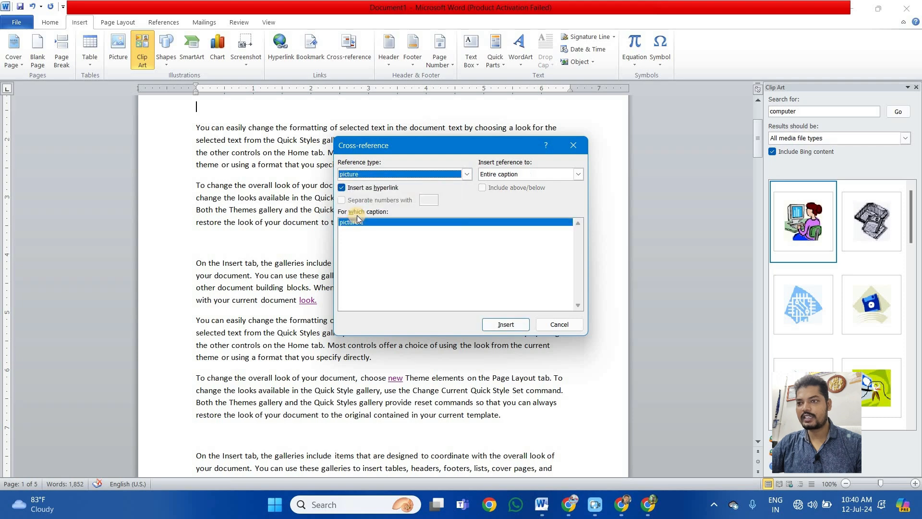
{"action": "left_click", "coordinate": [503, 323]}
{"action": "left_click", "coordinate": [559, 324]}
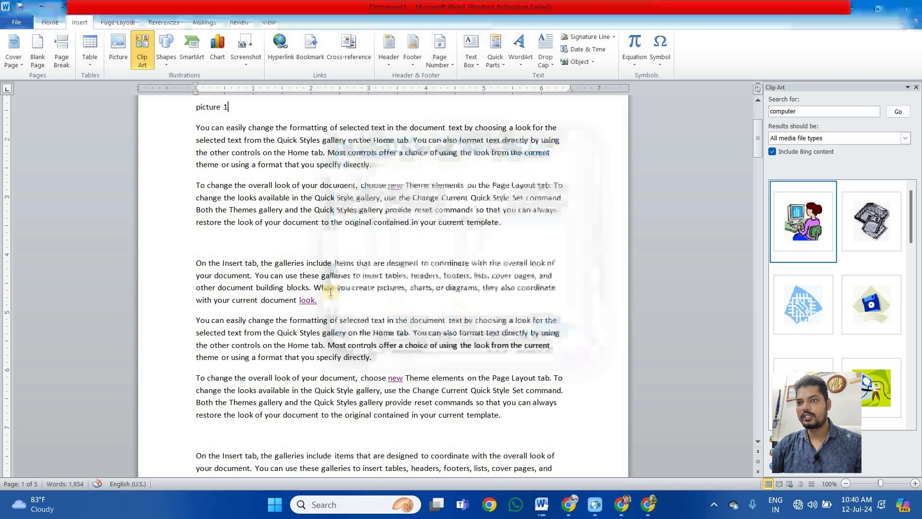
Follow the picture 1 cross-reference to the captioned clip art, and return to the first page.
{"action": "scroll", "coordinate": [199, 198], "scroll_direction": "up", "scroll_amount": 4}
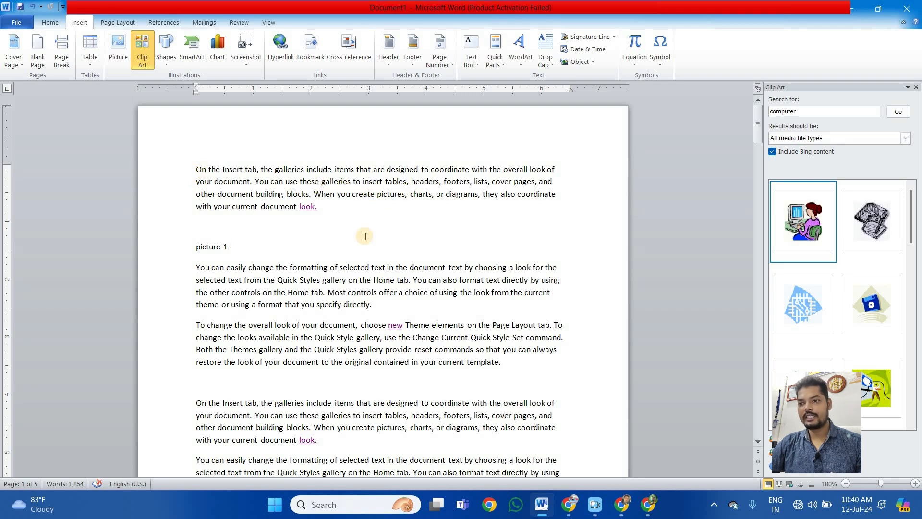
{"action": "left_click", "coordinate": [216, 247], "text": "ctrl"}
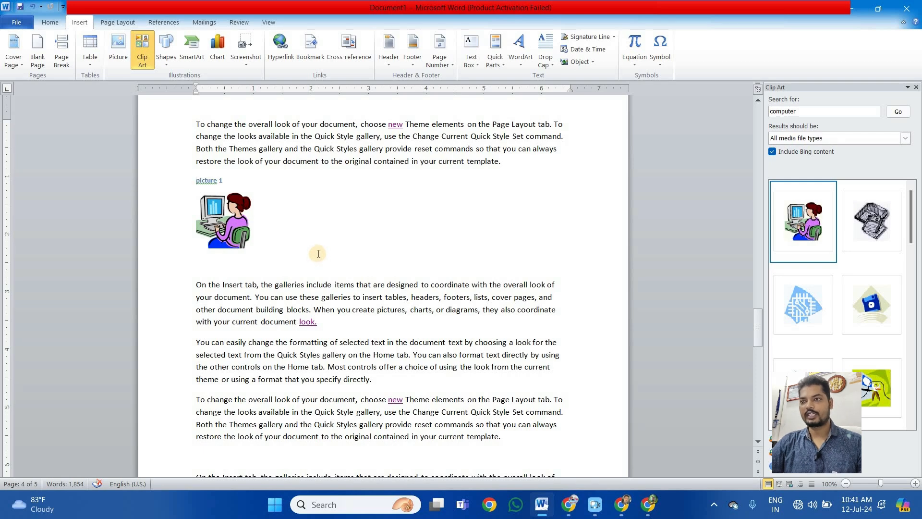
{"action": "scroll", "coordinate": [318, 253], "scroll_direction": "up", "scroll_amount": 10}
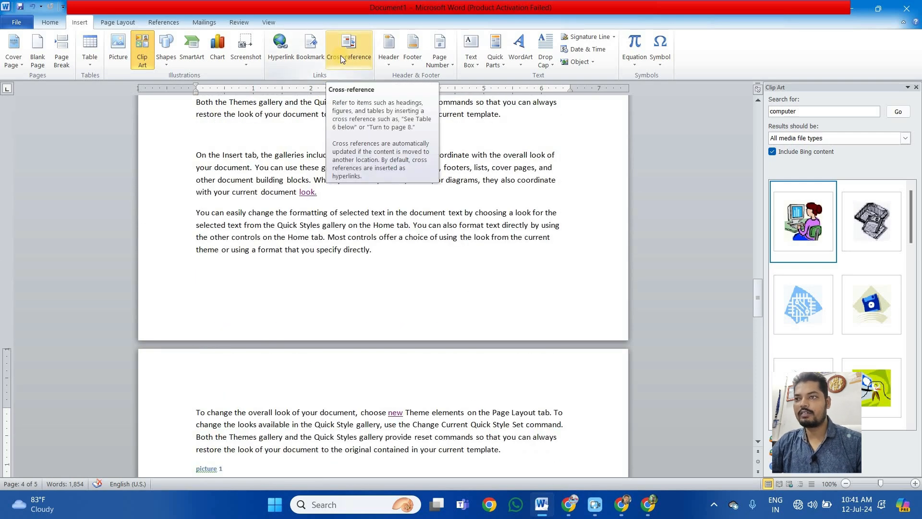
{"action": "mouse_move", "coordinate": [536, 499]}
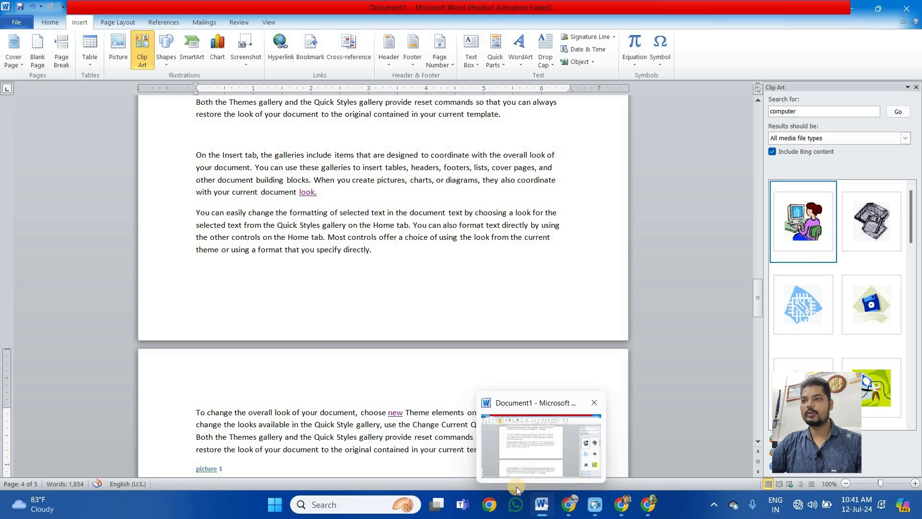
{"action": "scroll", "coordinate": [489, 300], "scroll_direction": "up", "scroll_amount": 20}
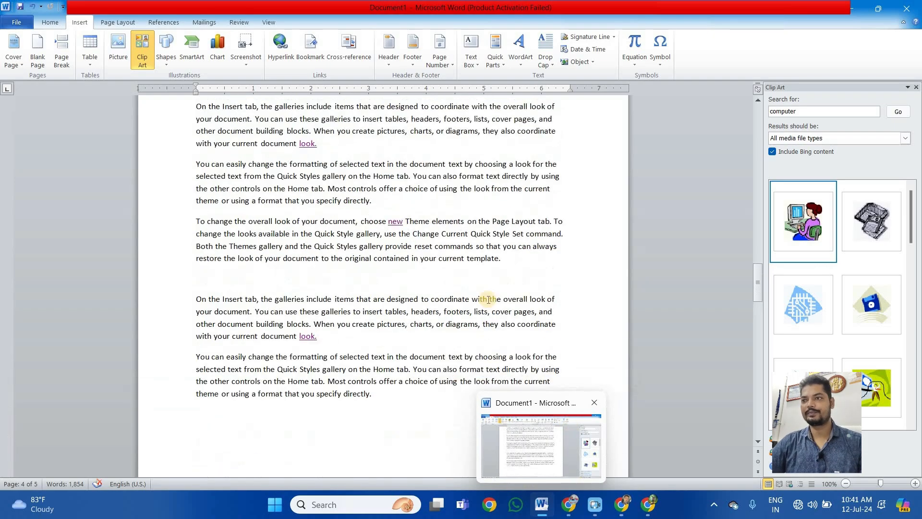
{"action": "scroll", "coordinate": [489, 300], "scroll_direction": "up", "scroll_amount": 20}
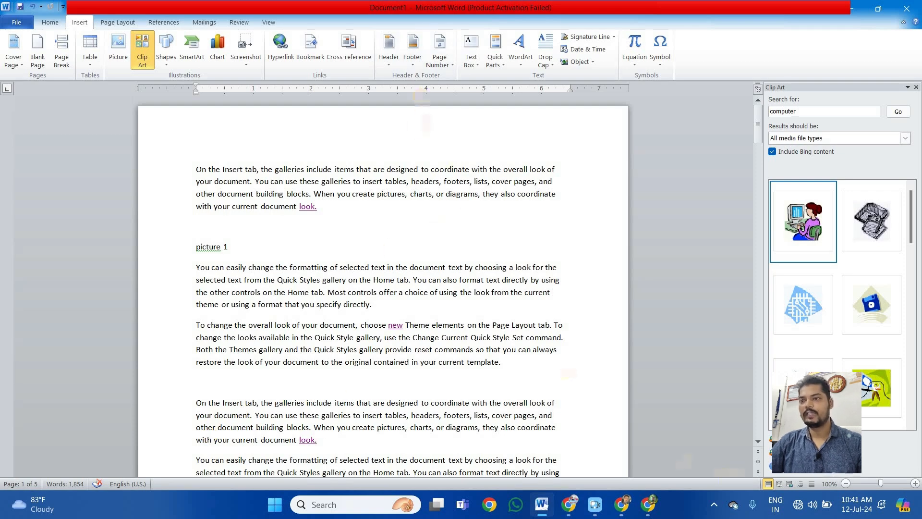
Insert the Alphabet header, replace its title placeholder with "Darsh computer Academy (akhilesh infotech)", and return to the body text.
{"action": "left_click", "coordinate": [385, 60]}
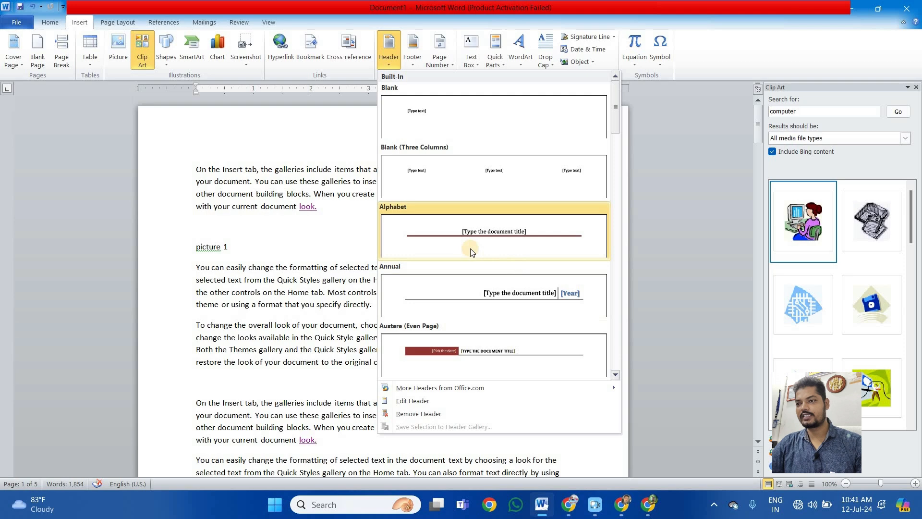
{"action": "left_click", "coordinate": [491, 232]}
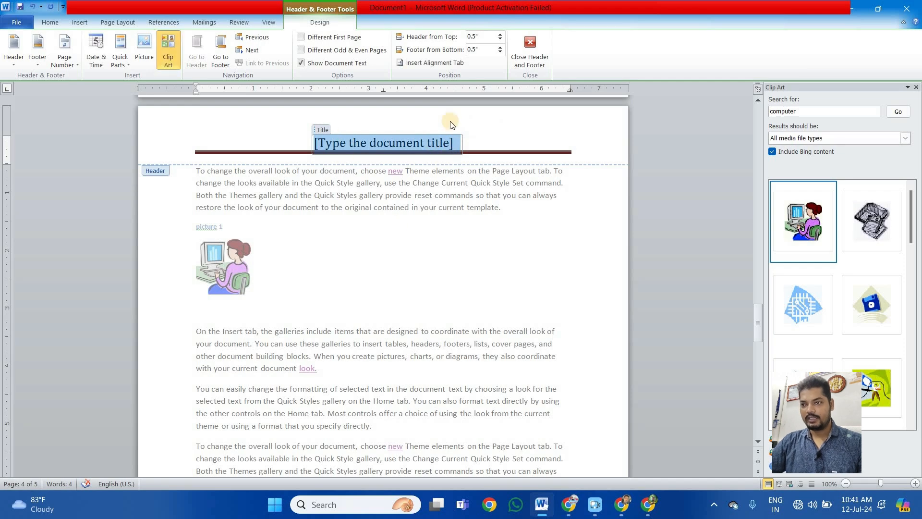
{"action": "key", "text": "Delete"}
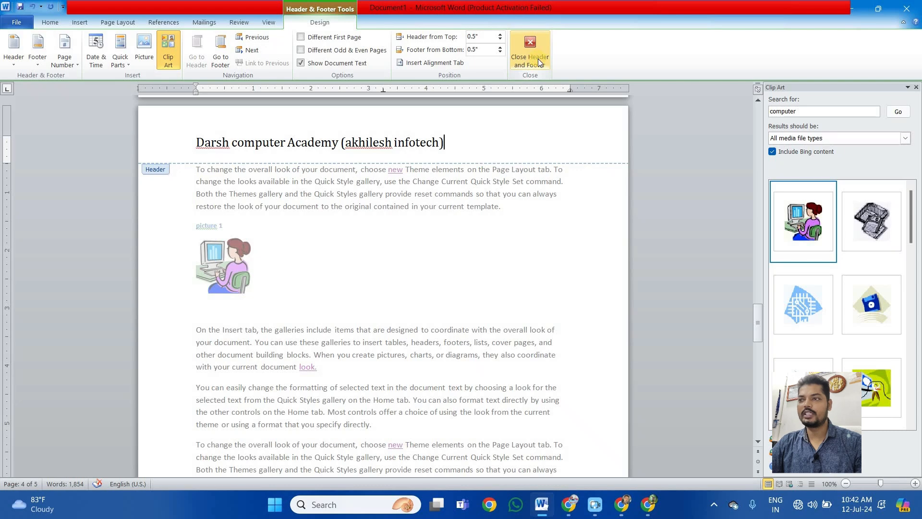
{"action": "double_click", "coordinate": [340, 287]}
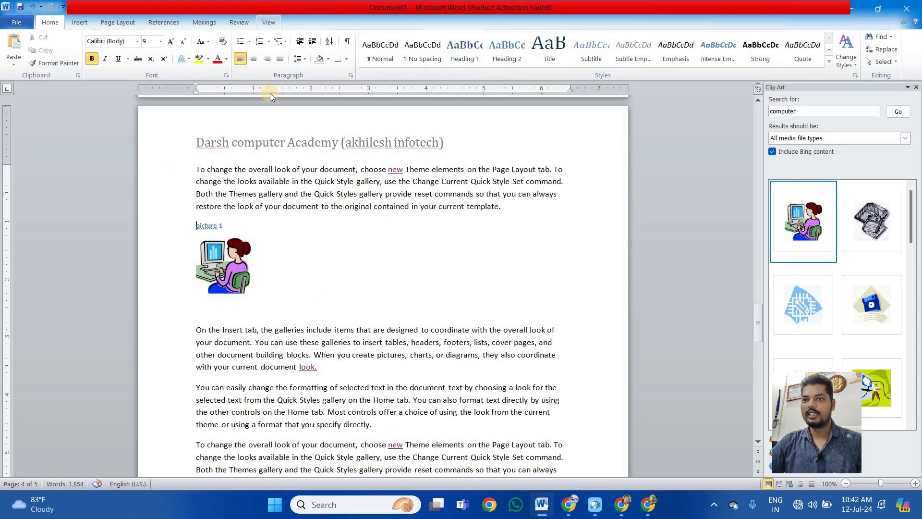
Check the header across the document's pages, ending at the first page.
{"action": "scroll", "coordinate": [358, 227], "scroll_direction": "down", "scroll_amount": 3}
{"action": "scroll", "coordinate": [358, 227], "scroll_direction": "down", "scroll_amount": 15}
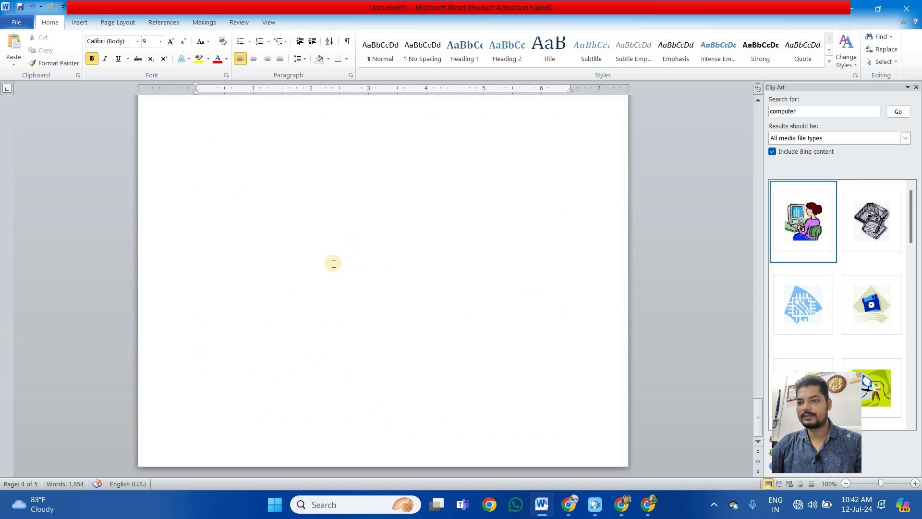
{"action": "scroll", "coordinate": [317, 313], "scroll_direction": "up", "scroll_amount": 5}
{"action": "scroll", "coordinate": [317, 317], "scroll_direction": "up", "scroll_amount": 20}
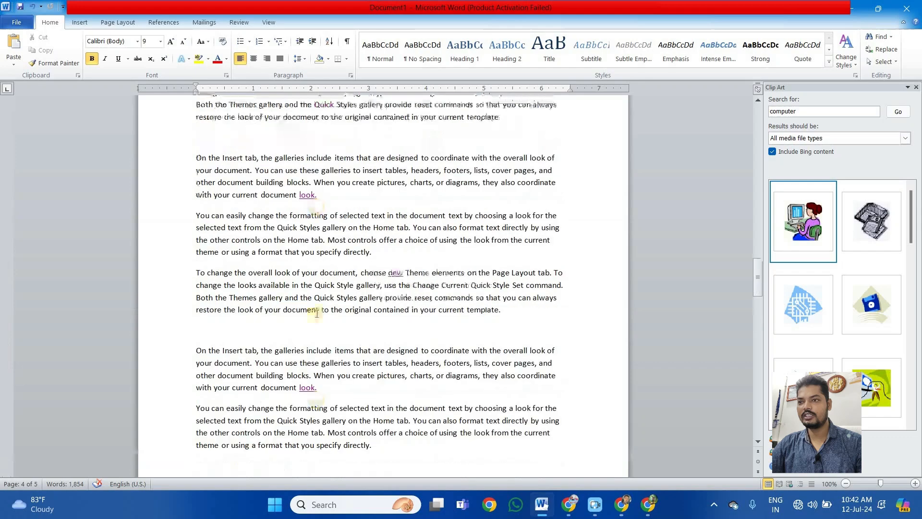
{"action": "scroll", "coordinate": [317, 313], "scroll_direction": "up", "scroll_amount": 5}
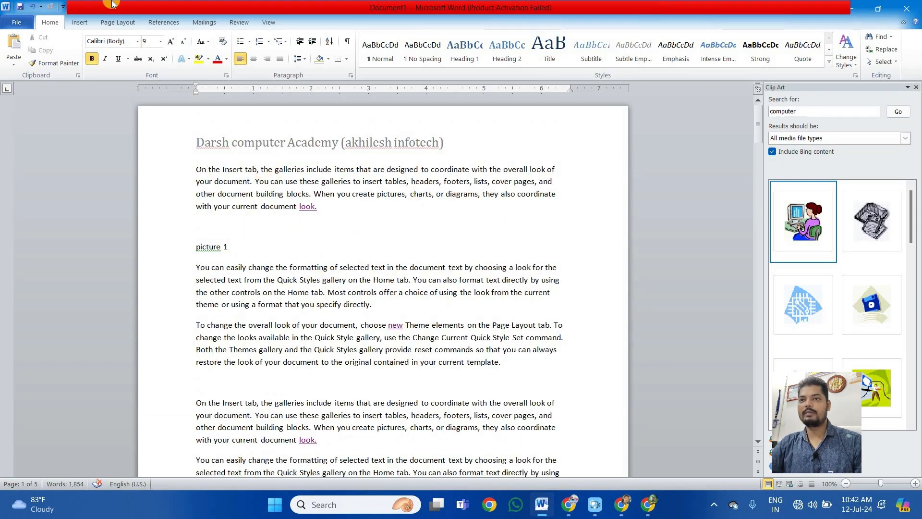
{"action": "left_click", "coordinate": [80, 22]}
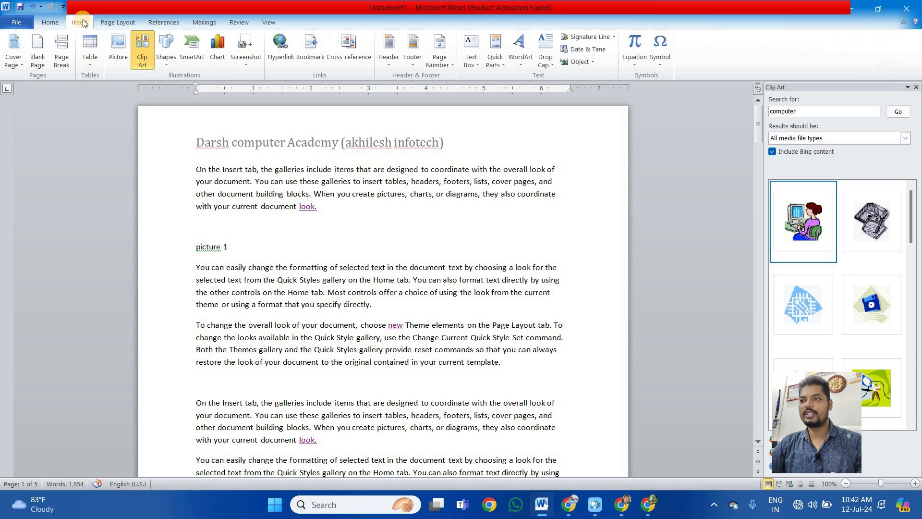
Insert the Alphabet footer, replace its text placeholder with the academy's town, state and postal code, and return to the body text.
{"action": "left_click", "coordinate": [416, 65]}
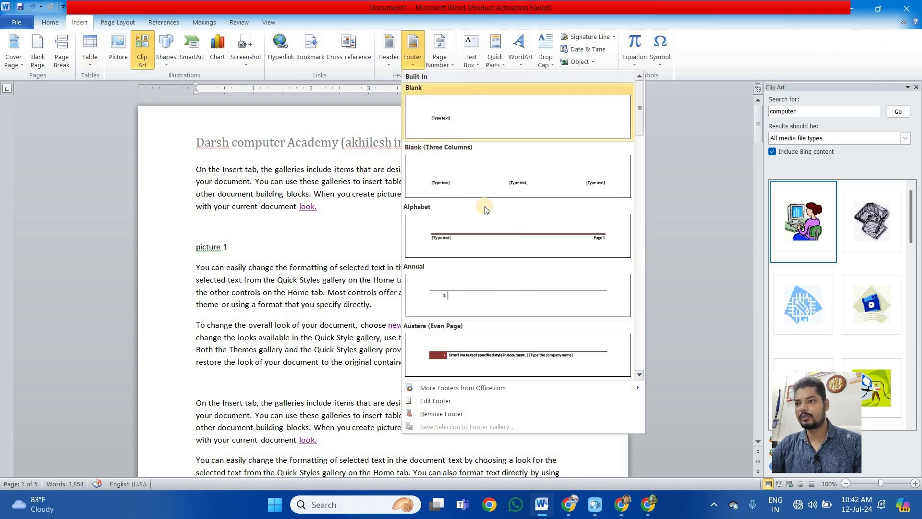
{"action": "left_click", "coordinate": [514, 241]}
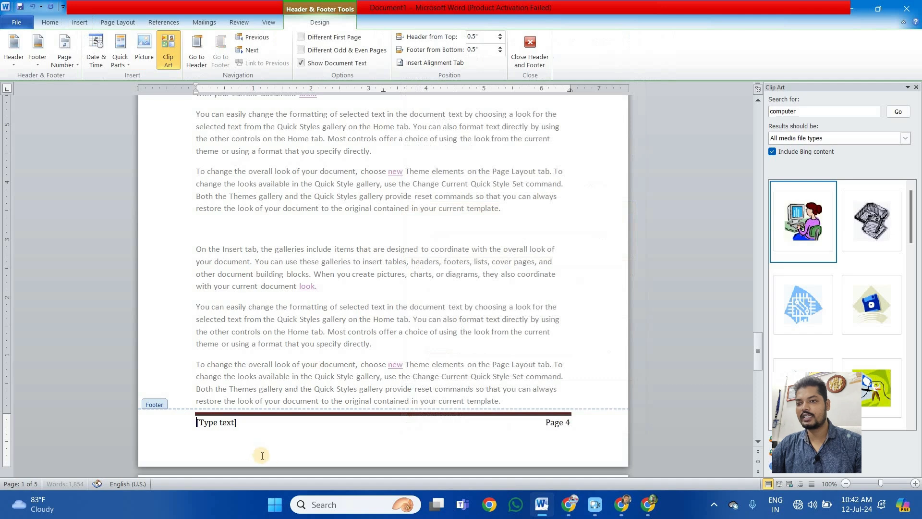
{"action": "left_click", "coordinate": [243, 424]}
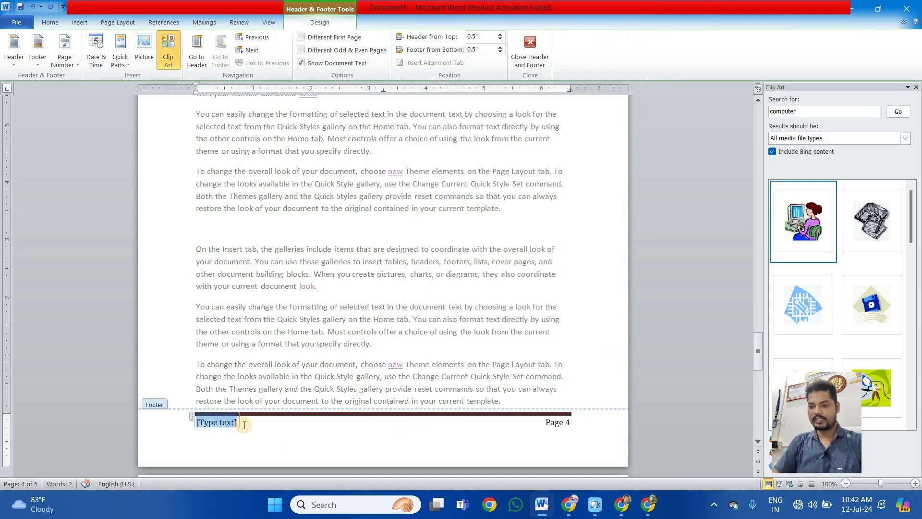
{"action": "type", "text": "Madhepura bihar 852113"}
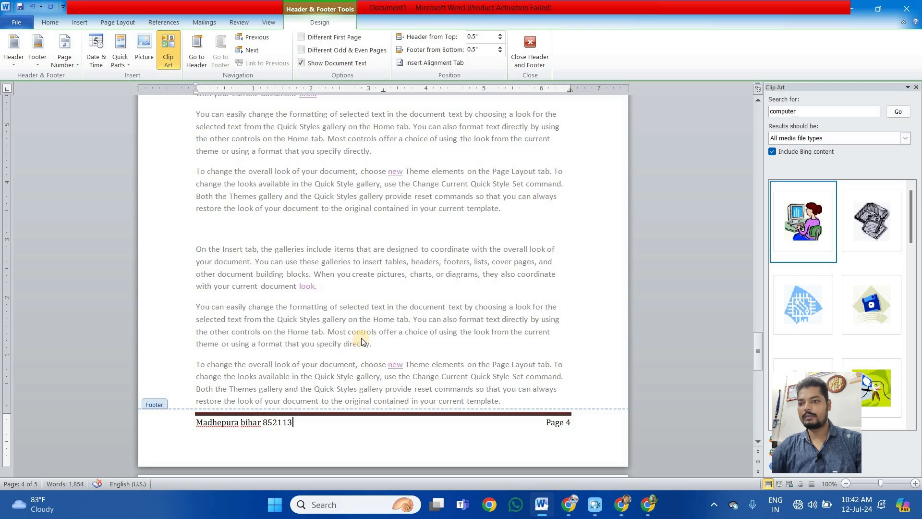
{"action": "left_click", "coordinate": [530, 48]}
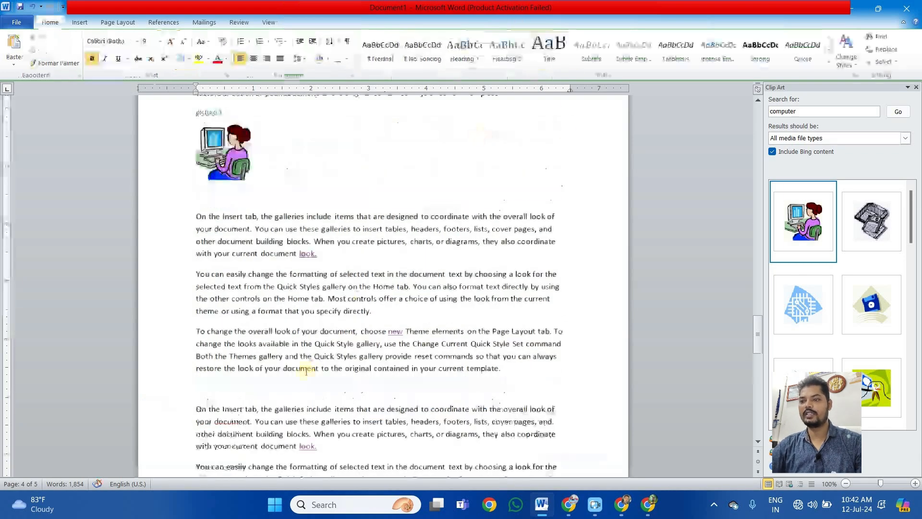
{"action": "scroll", "coordinate": [319, 354], "scroll_direction": "down", "scroll_amount": 10}
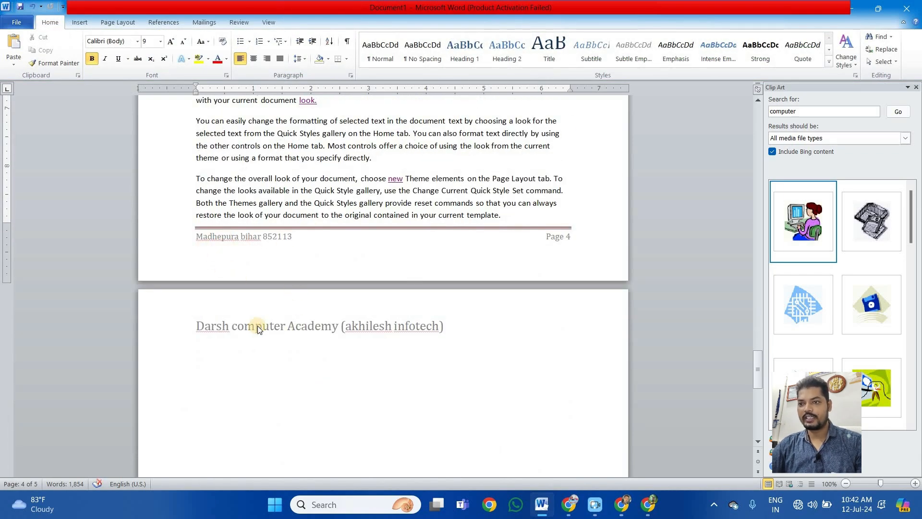
{"action": "scroll", "coordinate": [306, 318], "scroll_direction": "down", "scroll_amount": 10}
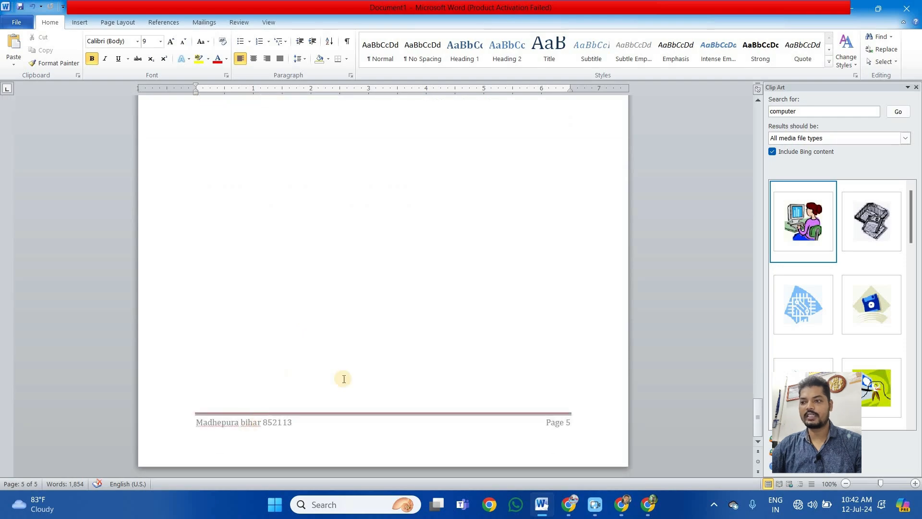
{"action": "scroll", "coordinate": [344, 375], "scroll_direction": "up", "scroll_amount": 15}
{"action": "scroll", "coordinate": [345, 375], "scroll_direction": "down", "scroll_amount": 3}
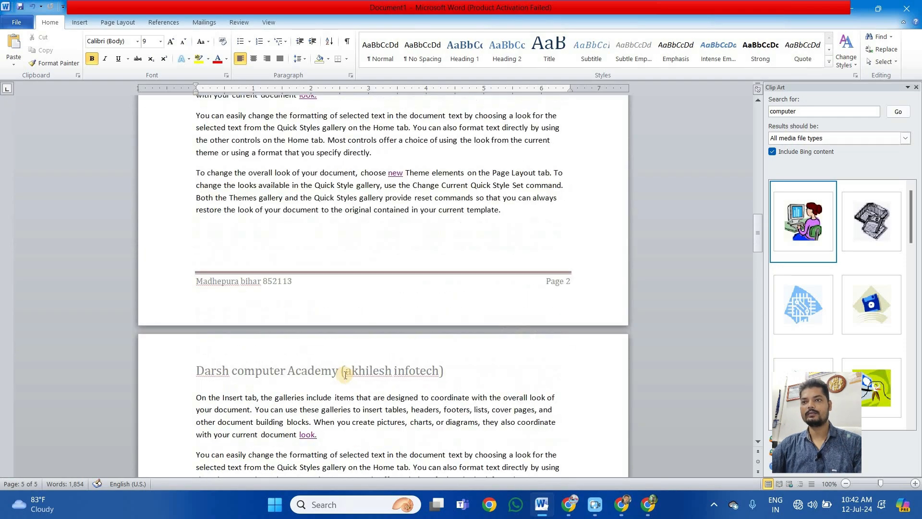
Insert a Plain Number 2 page number at the bottom of the pages, and return to the body text.
{"action": "double_click", "coordinate": [345, 330]}
{"action": "left_click", "coordinate": [80, 22]}
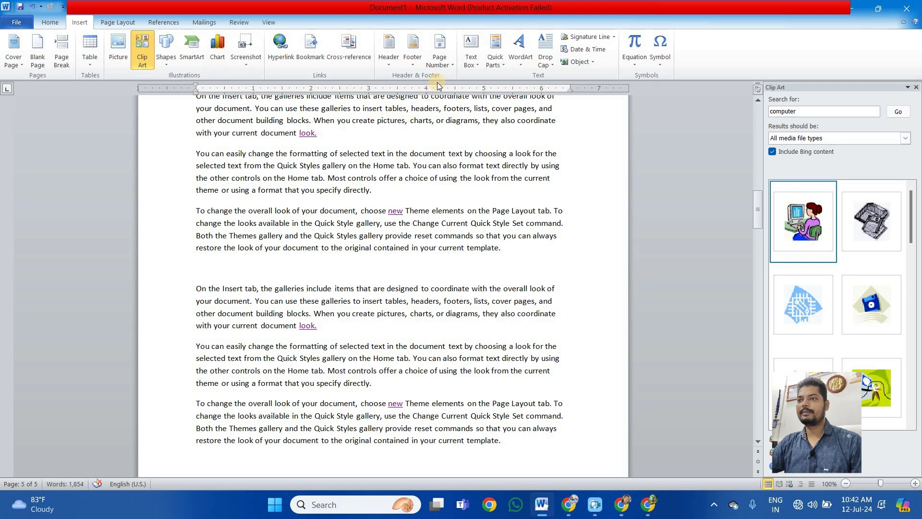
{"action": "left_click", "coordinate": [446, 63]}
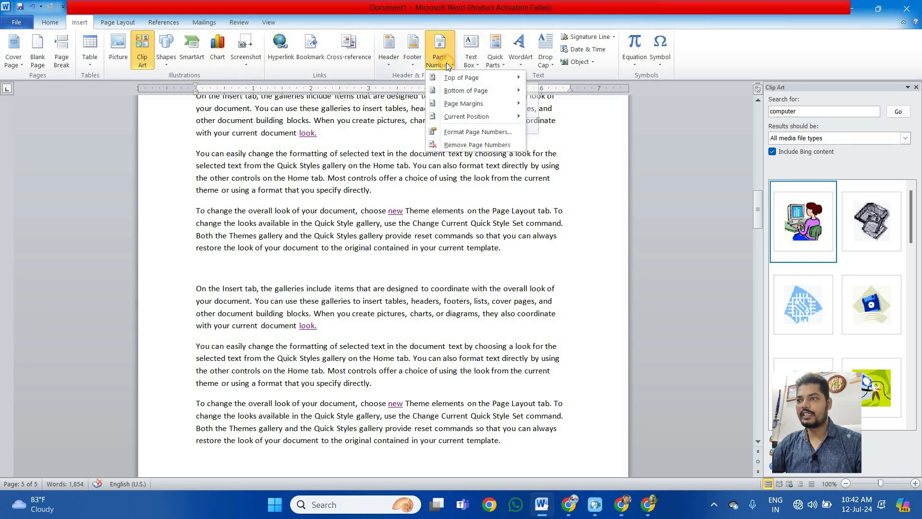
{"action": "mouse_move", "coordinate": [460, 81]}
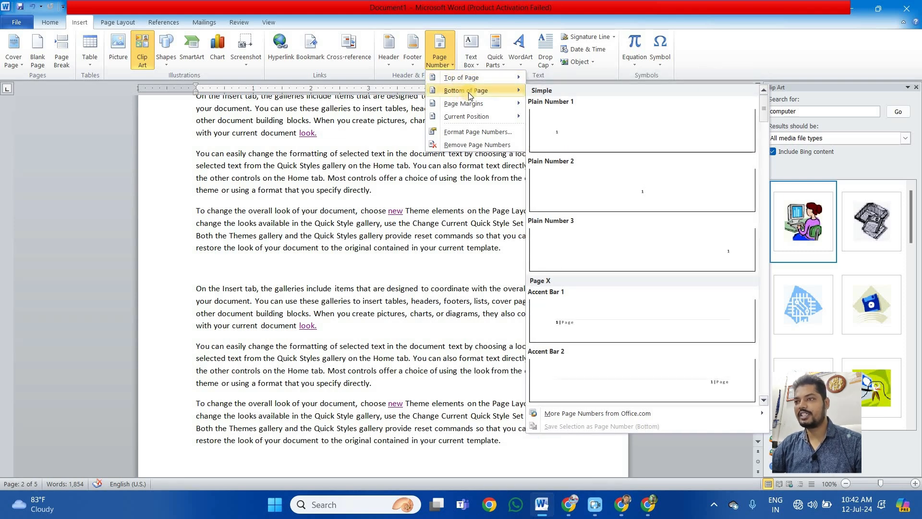
{"action": "mouse_move", "coordinate": [481, 118]}
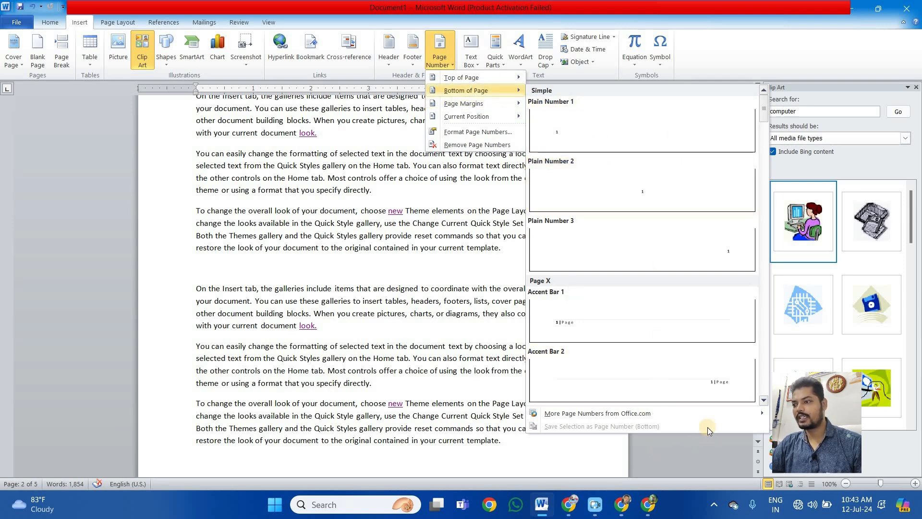
{"action": "left_click", "coordinate": [649, 186]}
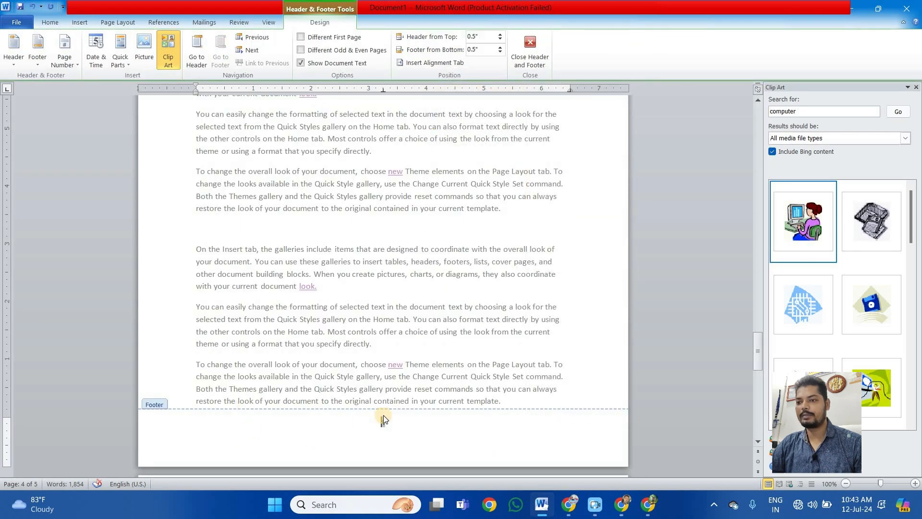
{"action": "left_click", "coordinate": [532, 59]}
{"action": "scroll", "coordinate": [379, 307], "scroll_direction": "down", "scroll_amount": 10}
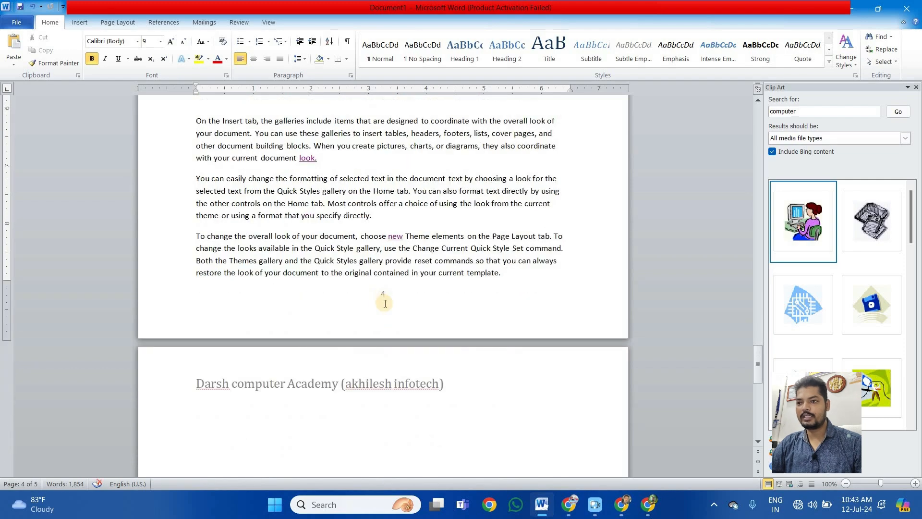
{"action": "scroll", "coordinate": [384, 317], "scroll_direction": "down", "scroll_amount": 10}
{"action": "scroll", "coordinate": [408, 378], "scroll_direction": "up", "scroll_amount": 15}
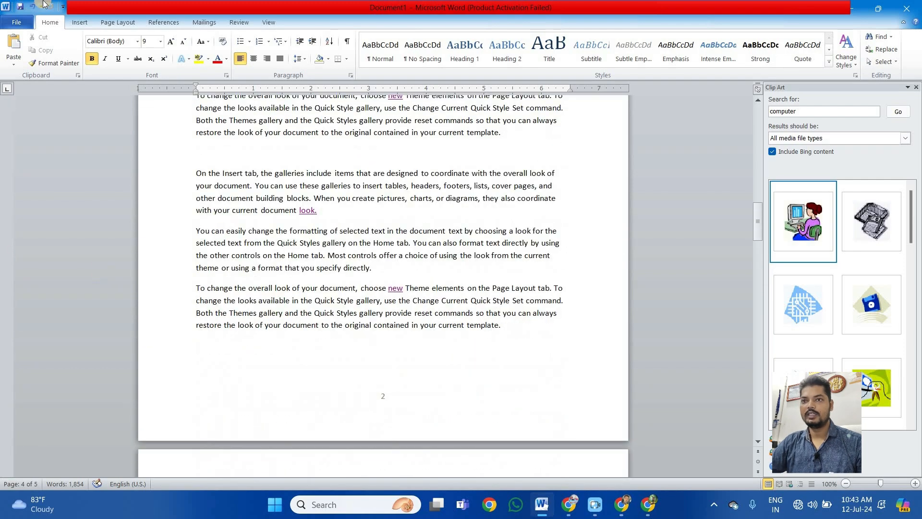
{"action": "left_click", "coordinate": [82, 25]}
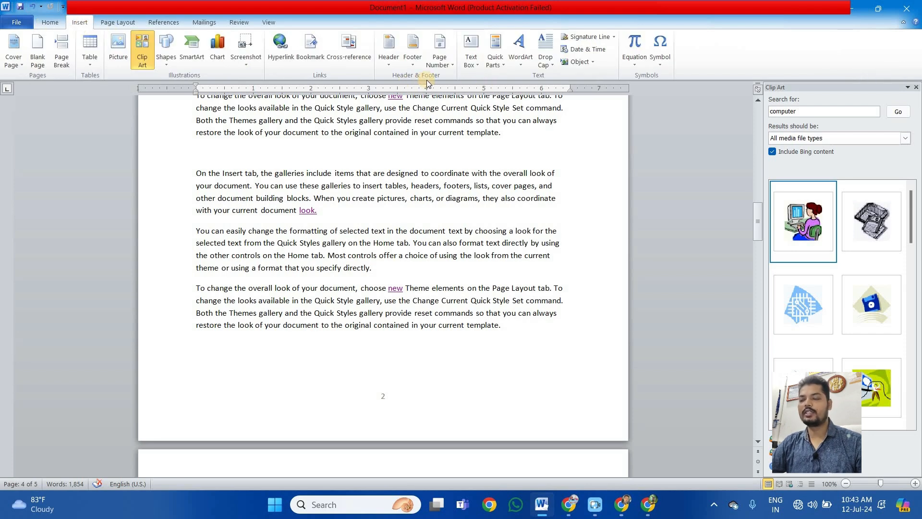